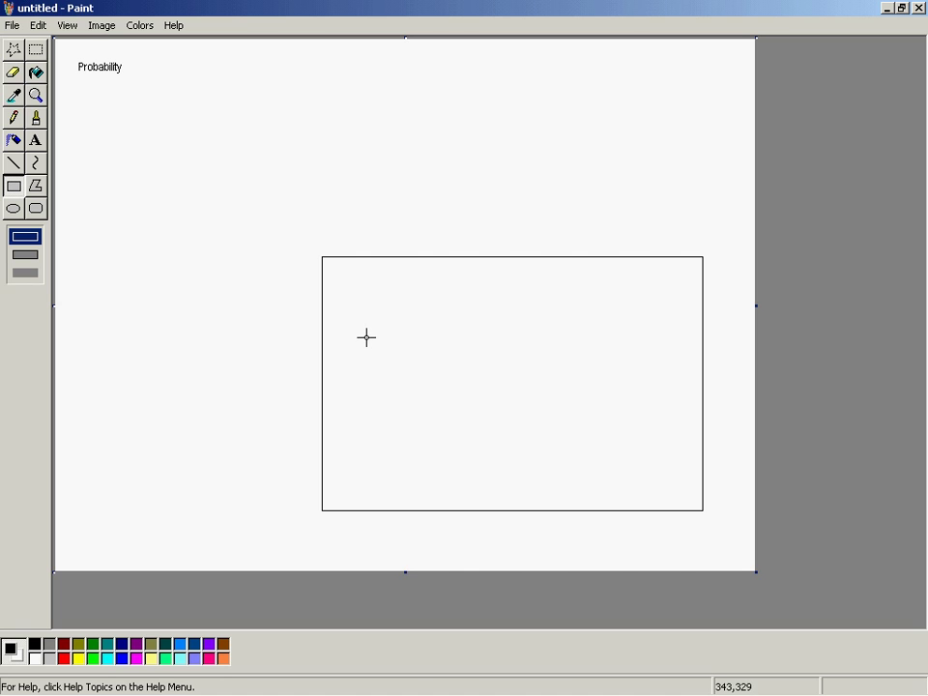
- Draw an unfilled ellipse inside the rectangle, left of its centre, and label it "A"
left_click(13, 208)
left_click_drag(379, 312, 541, 436)
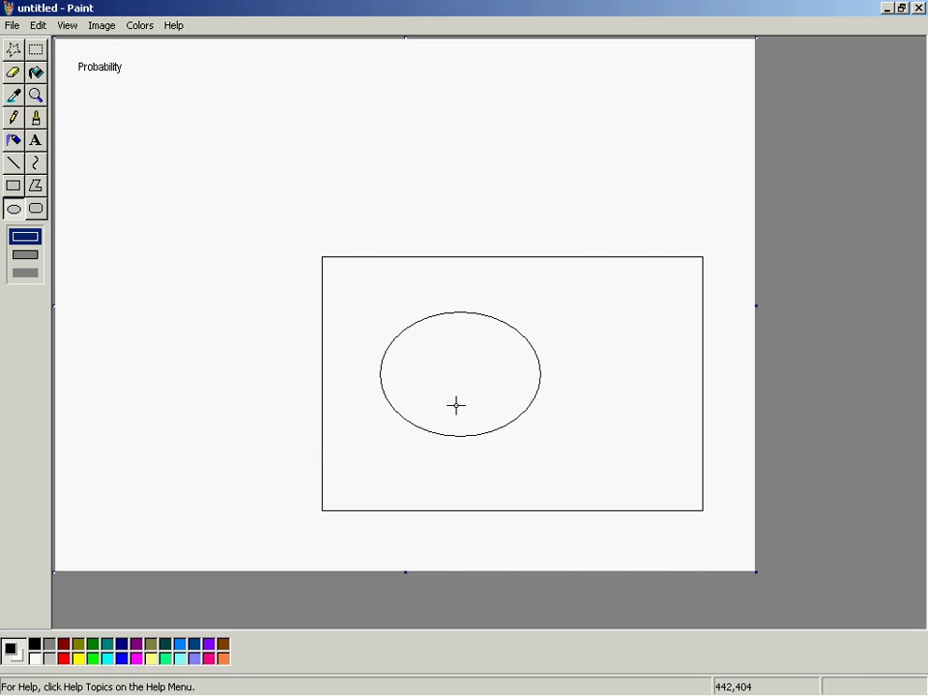
left_click(35, 140)
left_click_drag(451, 336, 474, 370)
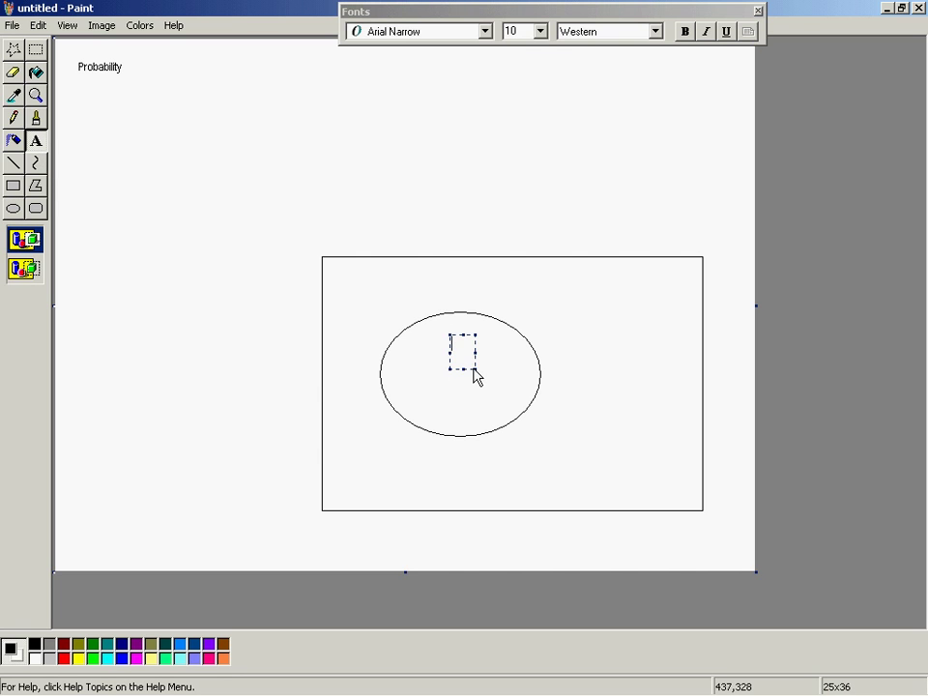
type("A")
left_click(576, 356)
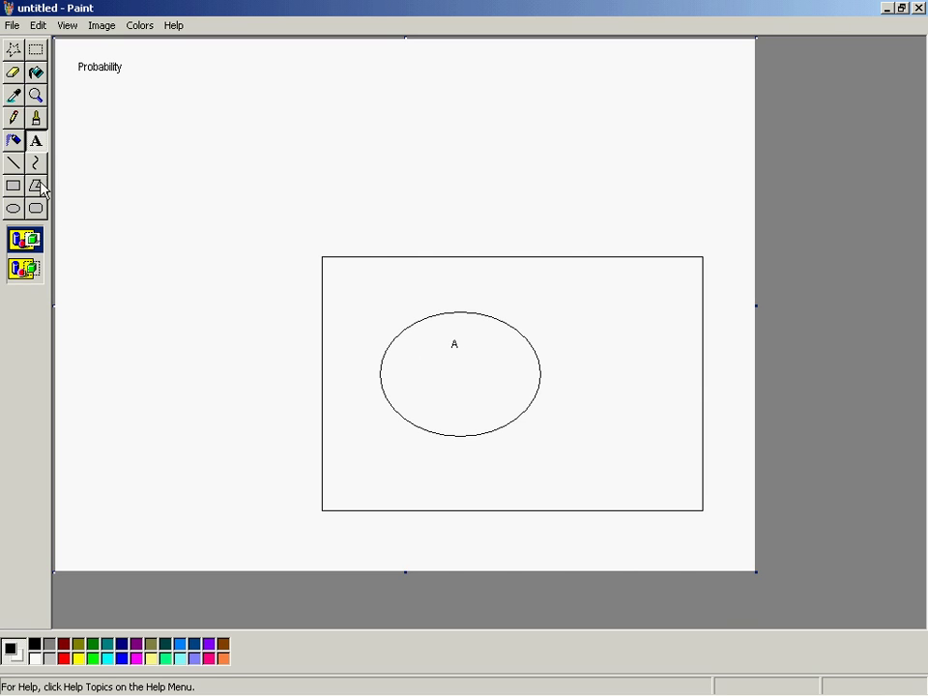
- Draw a vertical line dividing off the rectangle's right quarter and label that strip "B"
left_click(15, 162)
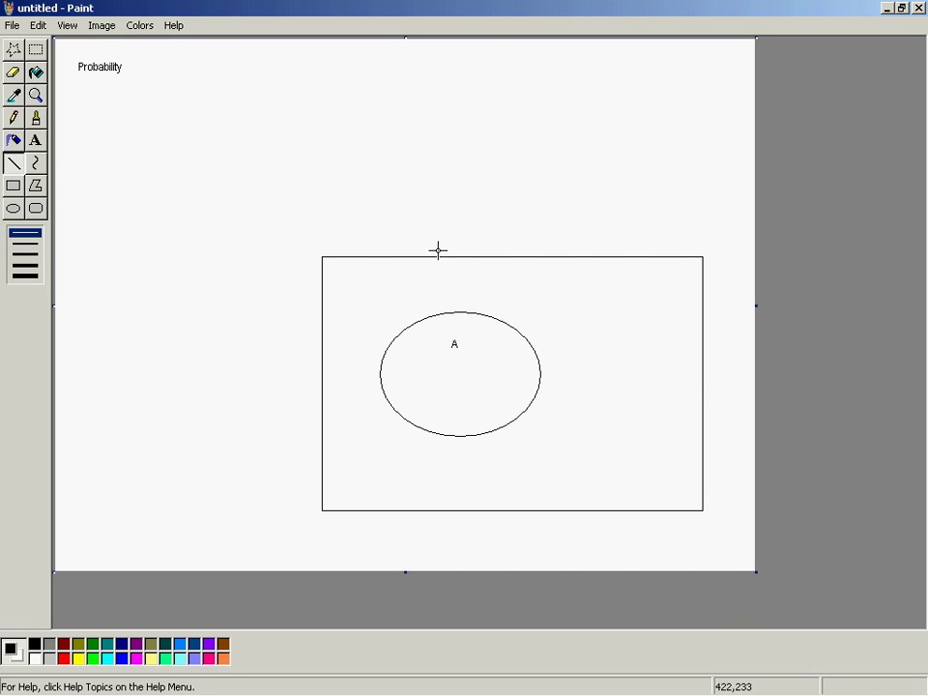
left_click_drag(610, 258, 609, 510)
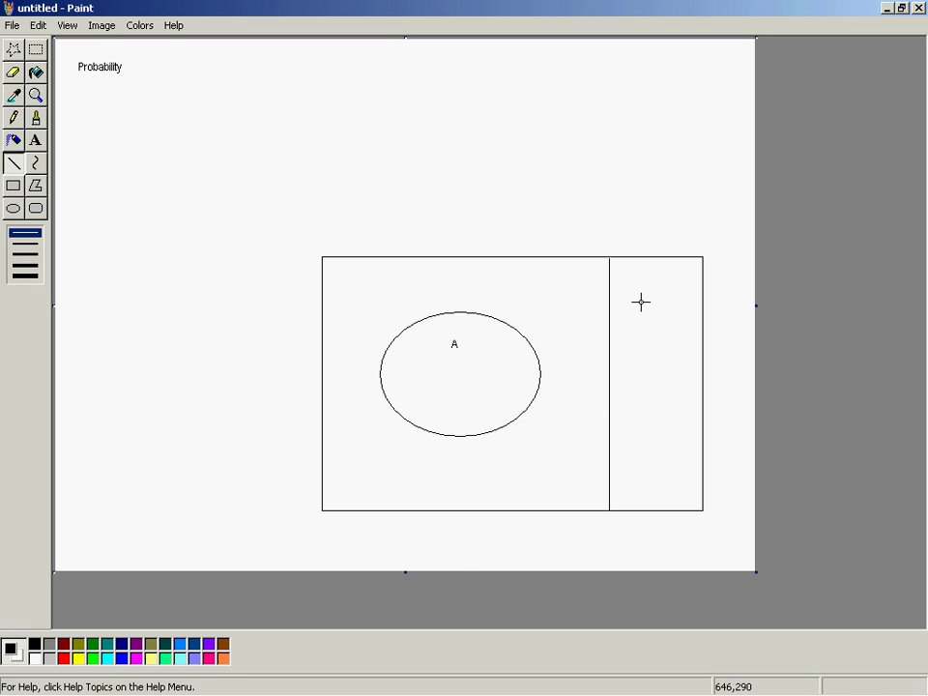
mouse_move(641, 286)
left_mouse_down()
mouse_move(678, 319)
mouse_move(642, 288)
mouse_move(650, 320)
mouse_move(660, 290)
mouse_move(644, 321)
mouse_move(642, 288)
left_mouse_up()
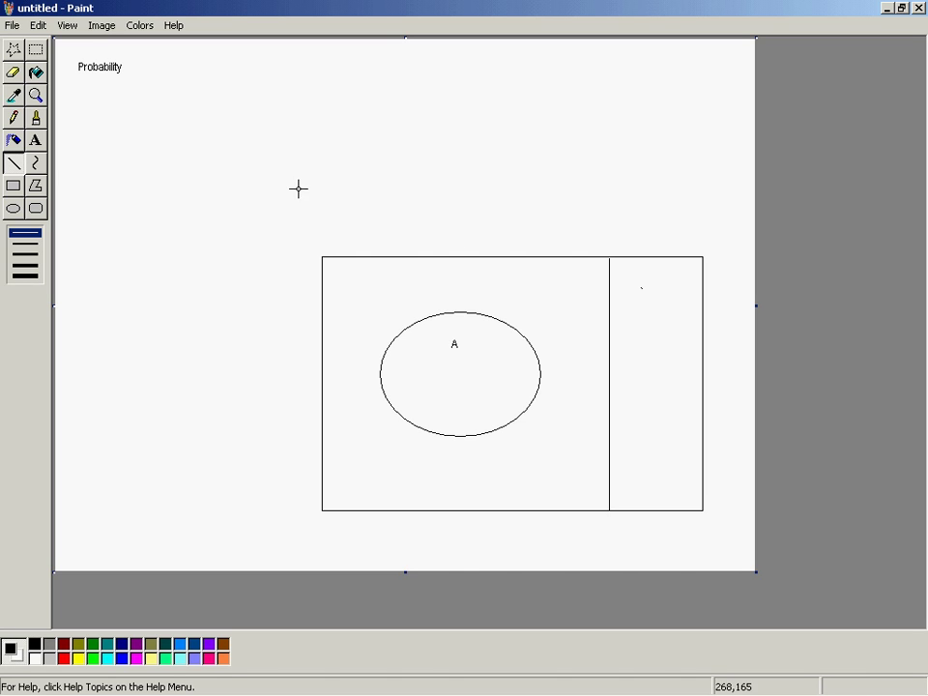
left_click(42, 144)
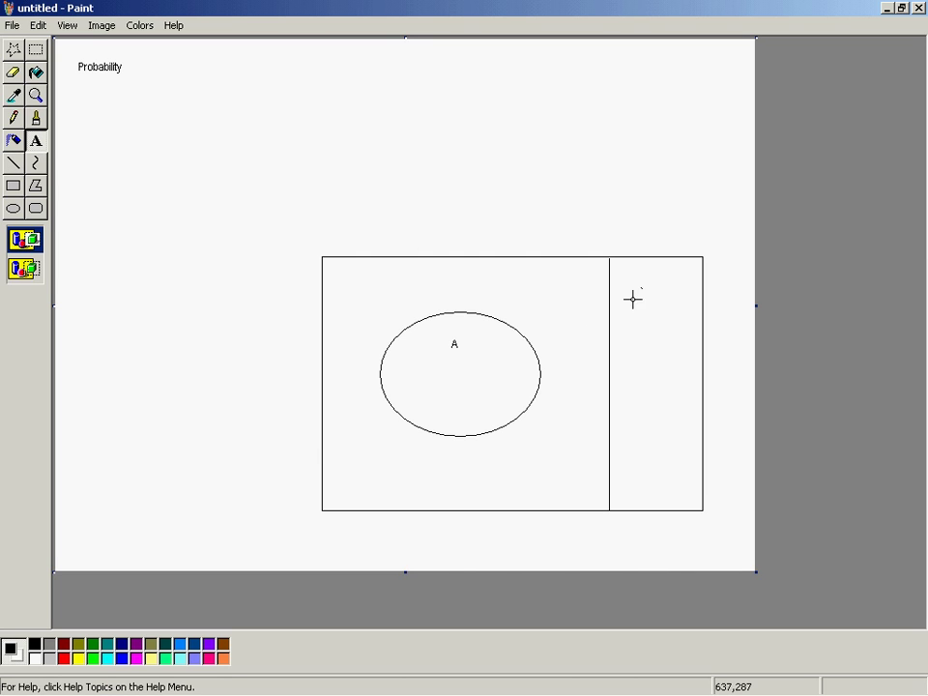
left_click_drag(641, 281, 686, 308)
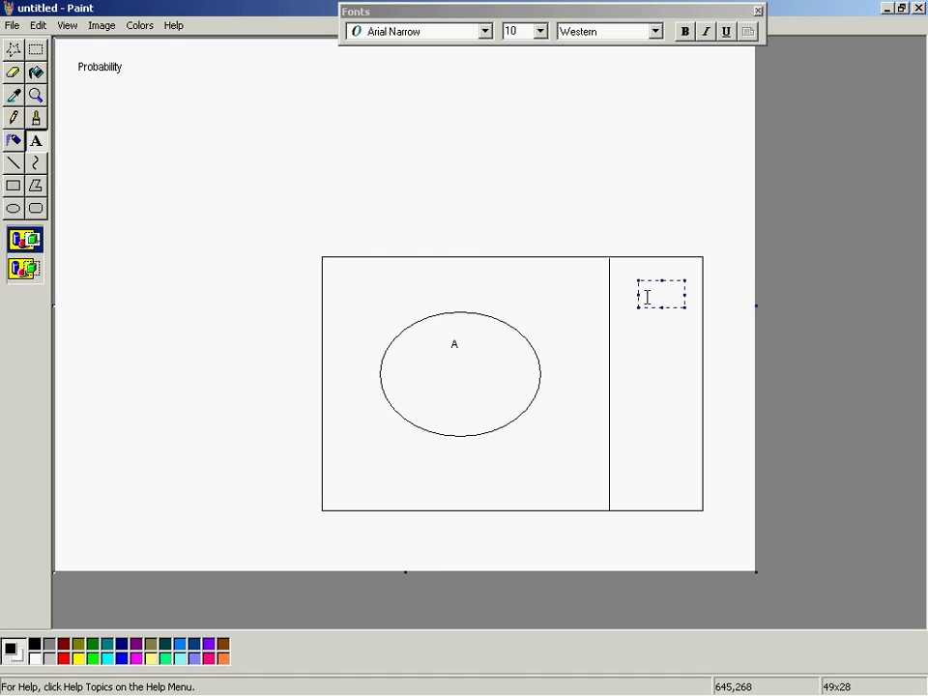
left_click(610, 227)
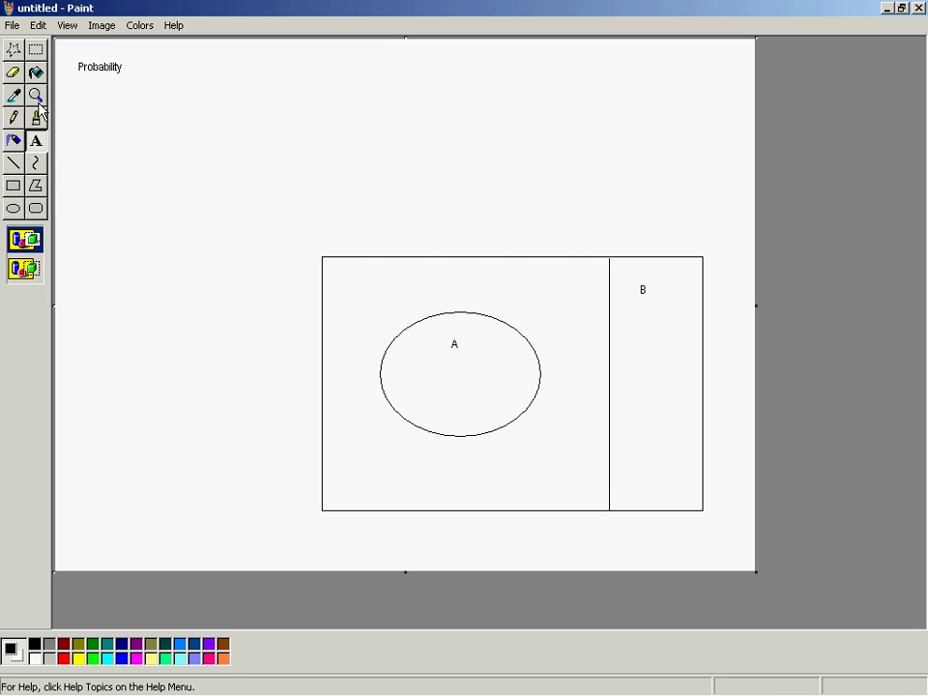
- Delete the whole rectangle diagram with its shapes and labels, keeping the "Probability" heading
left_click(35, 48)
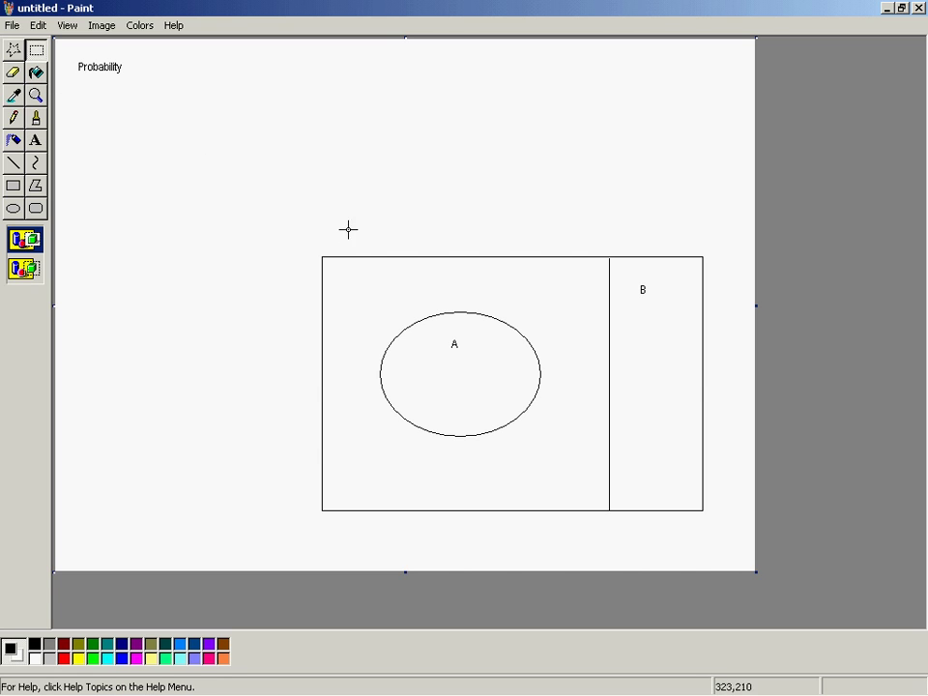
left_click_drag(282, 226, 730, 548)
key("Delete")
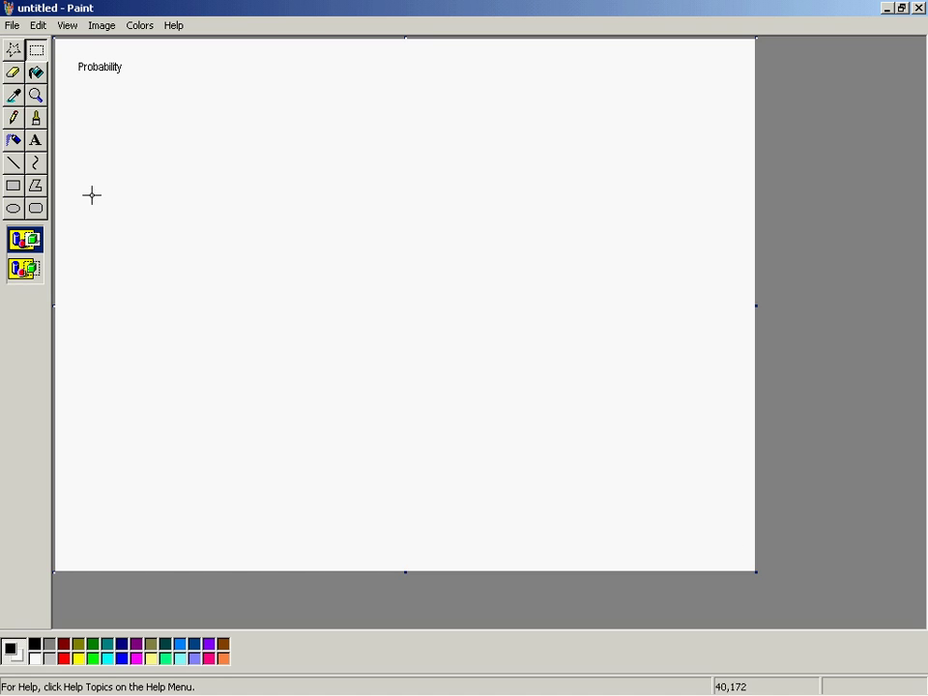
- Draw a large unfilled rectangle below the heading and a circle in its left half
left_click(14, 186)
mouse_move(276, 240)
left_mouse_down()
mouse_move(459, 435)
mouse_move(659, 502)
left_mouse_up()
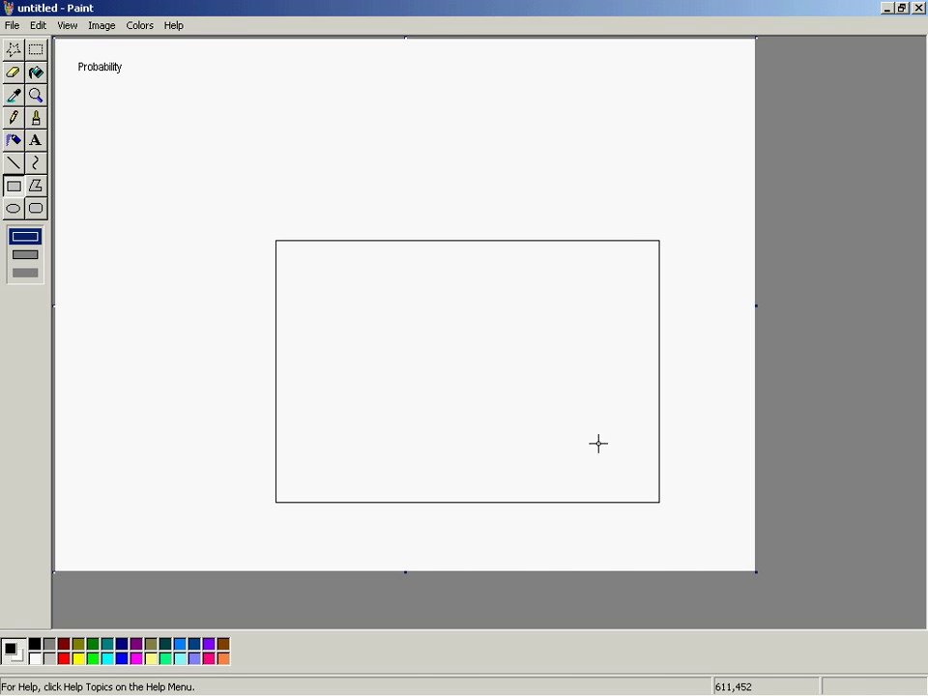
left_click(14, 208)
mouse_move(323, 298)
left_mouse_down()
mouse_move(381, 377)
mouse_move(436, 415)
left_mouse_up()
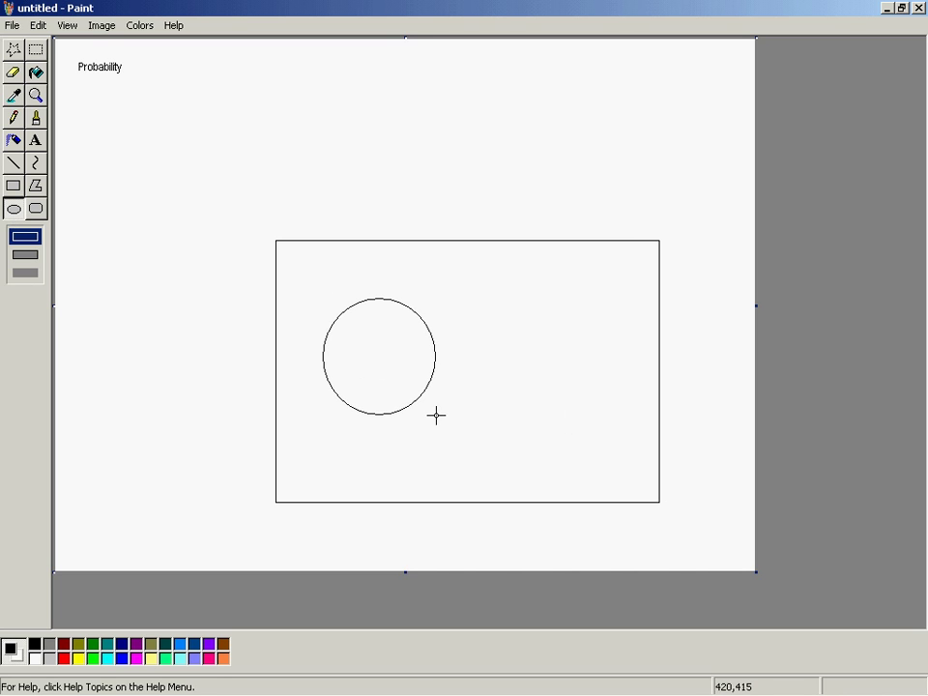
- Label the circle "A" and add the label "Ac" outside the circle, near the rectangle's upper edge
left_click(36, 140)
left_click(358, 341)
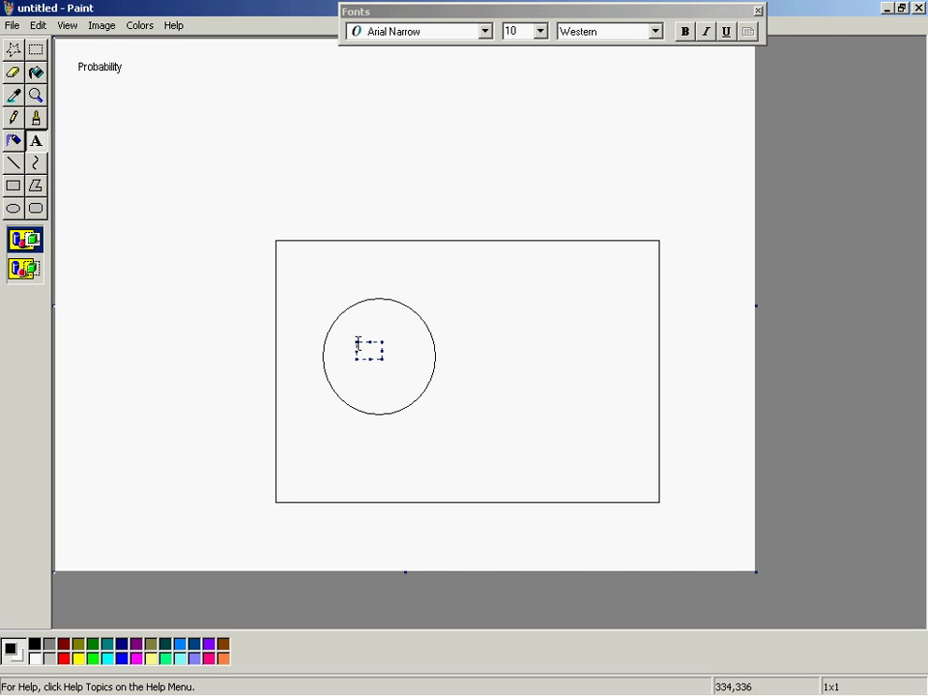
type("A")
left_click(394, 370)
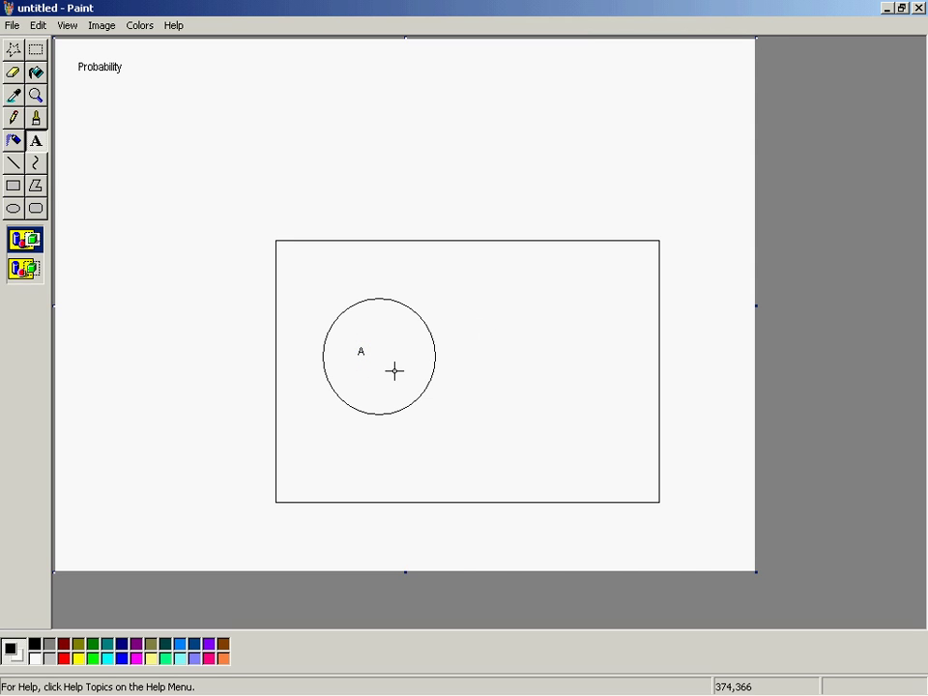
left_click_drag(477, 266, 544, 306)
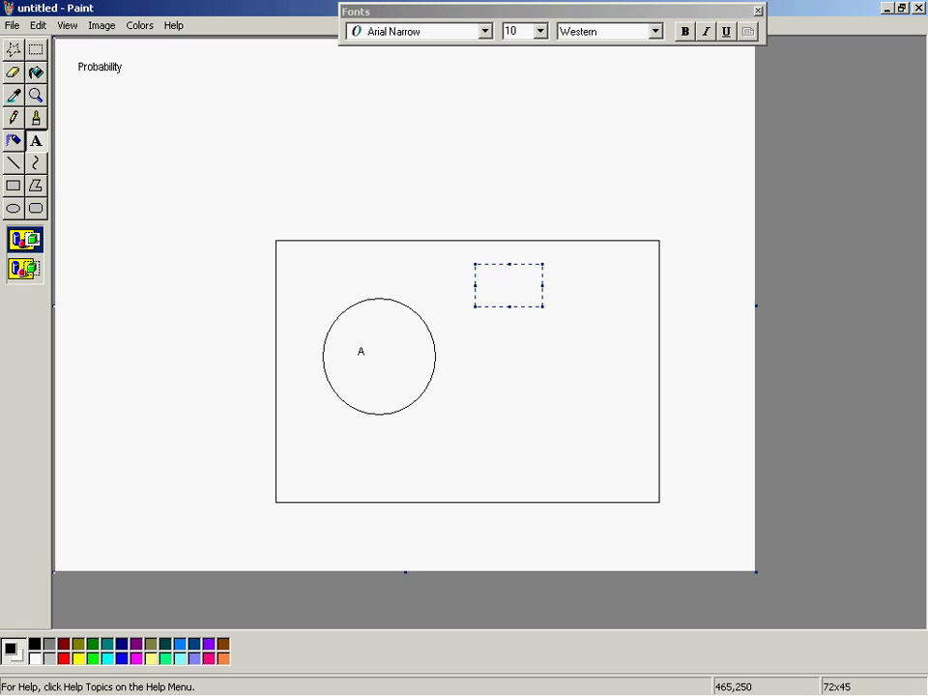
left_click(566, 351)
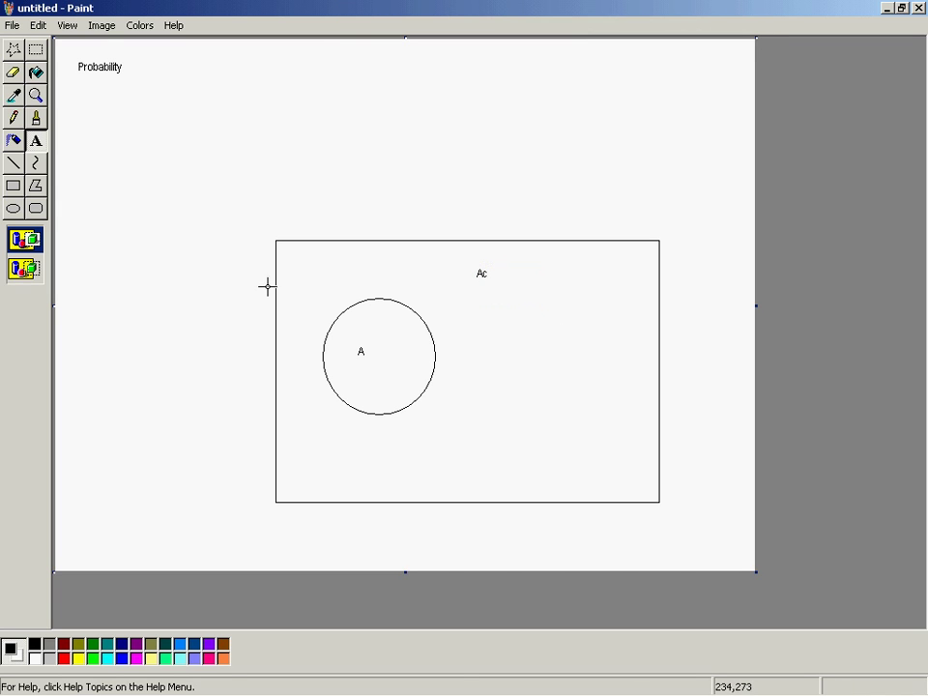
- Draw a small ellipse near the rectangle's lower-right corner, clear of circle A, and label it "C"
left_click(14, 208)
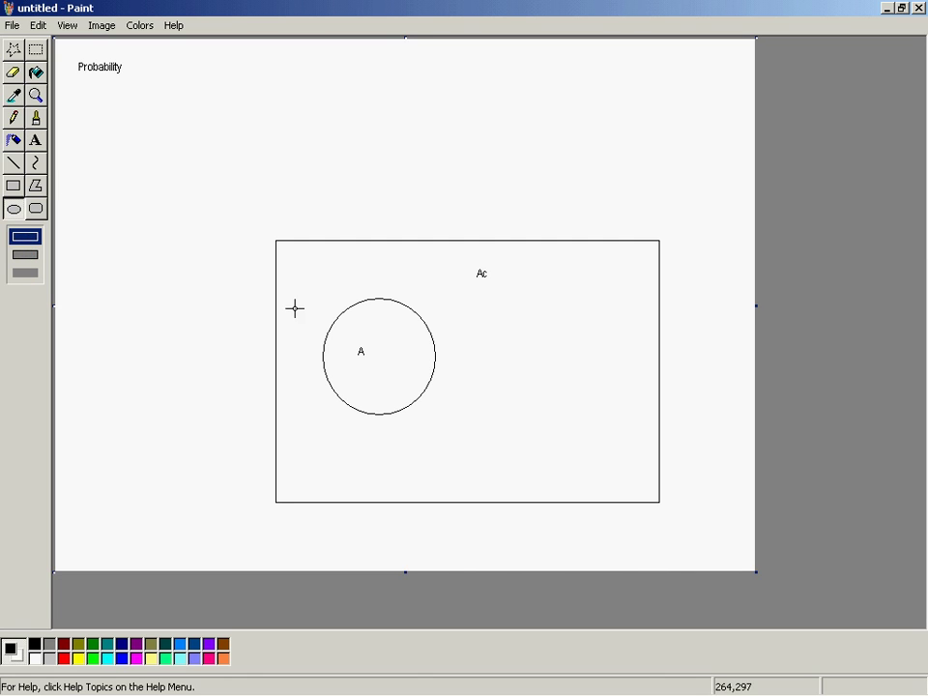
left_click_drag(559, 386, 650, 466)
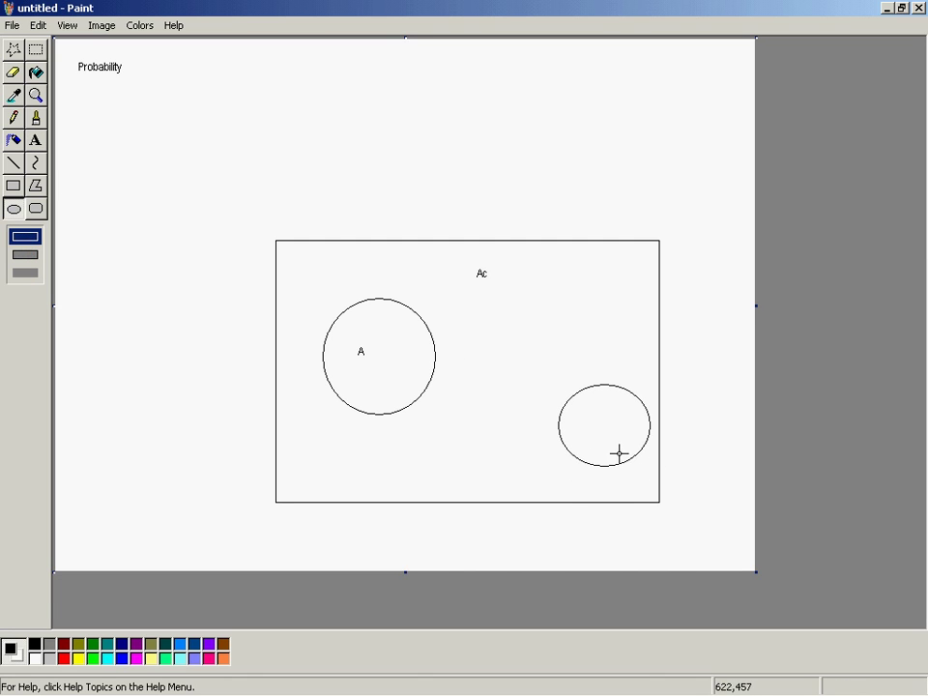
left_click(35, 142)
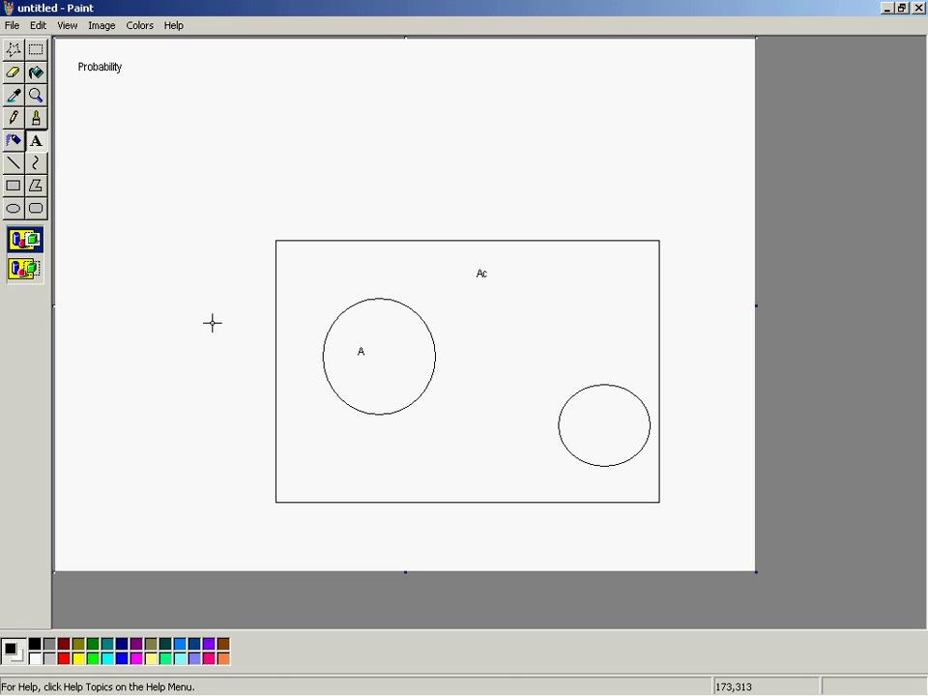
left_click_drag(578, 427, 608, 436)
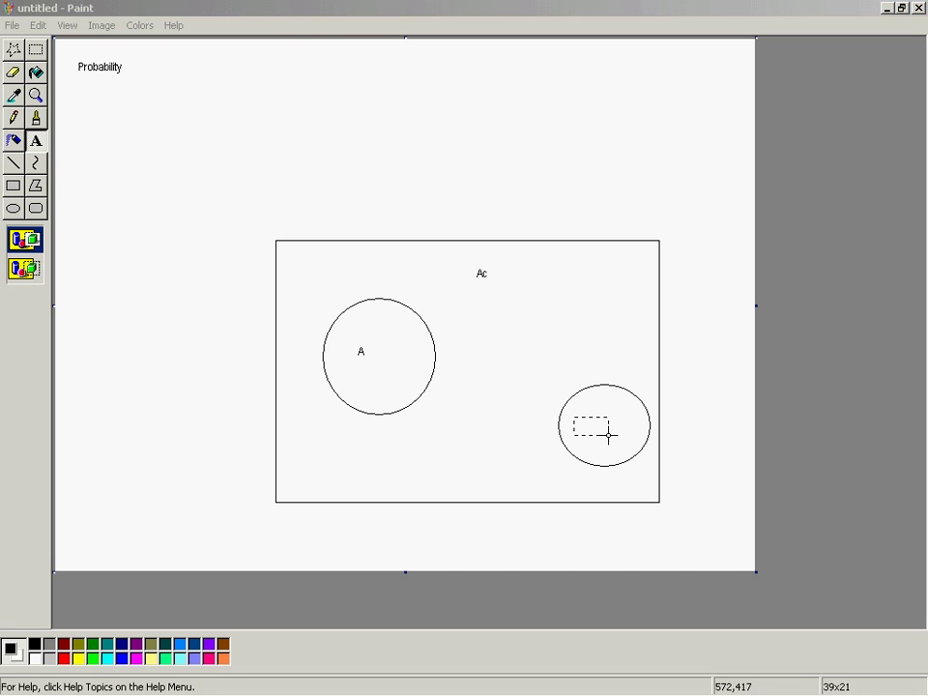
type("C")
left_click(595, 348)
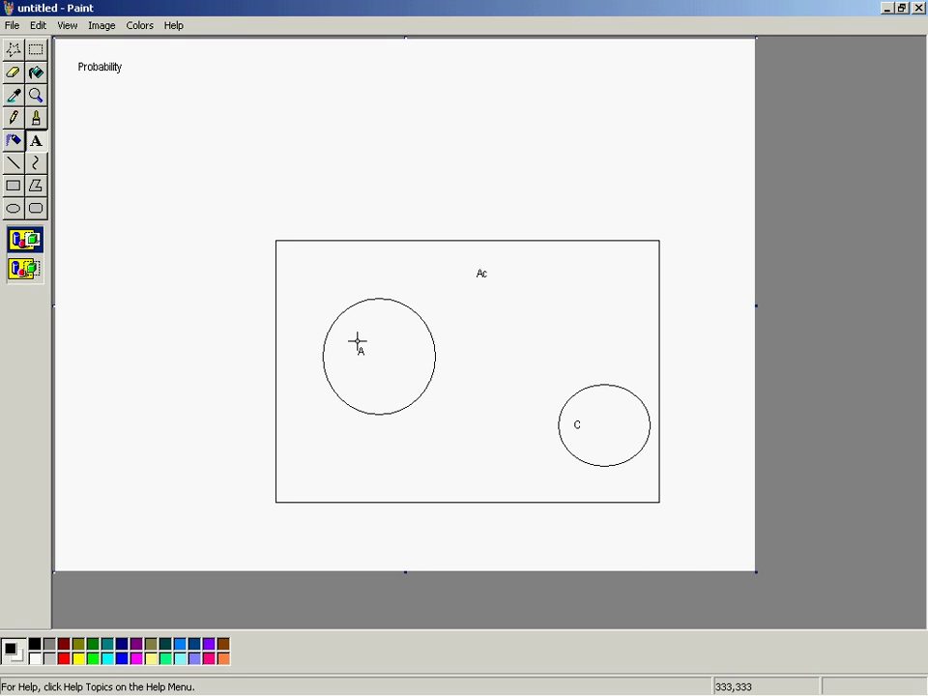
- Draw a wider ellipse overlapping the right side of circle A and label it "B"
left_click(14, 210)
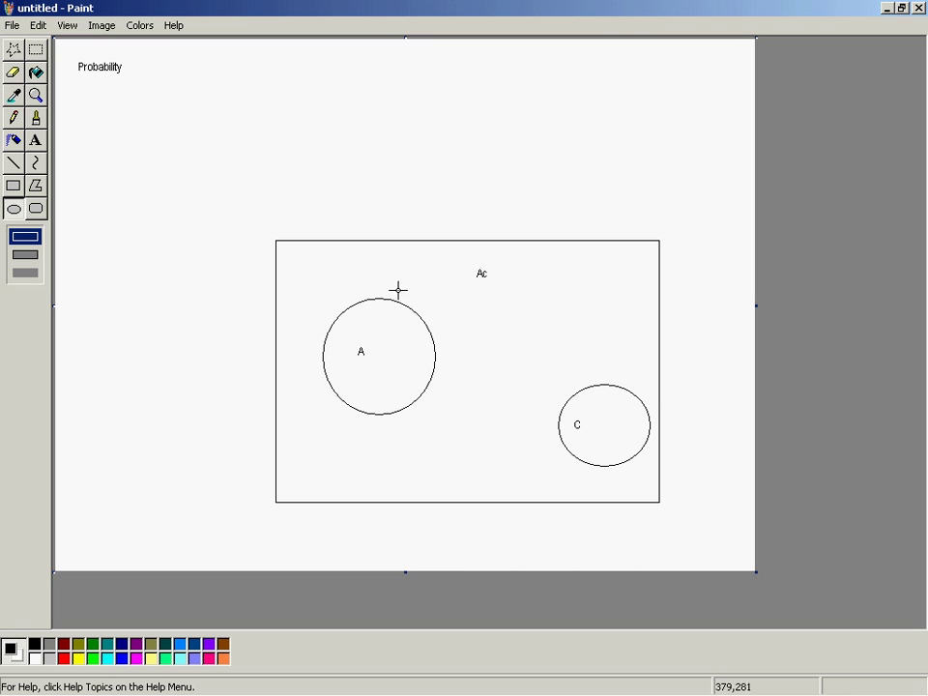
left_click_drag(394, 297, 535, 415)
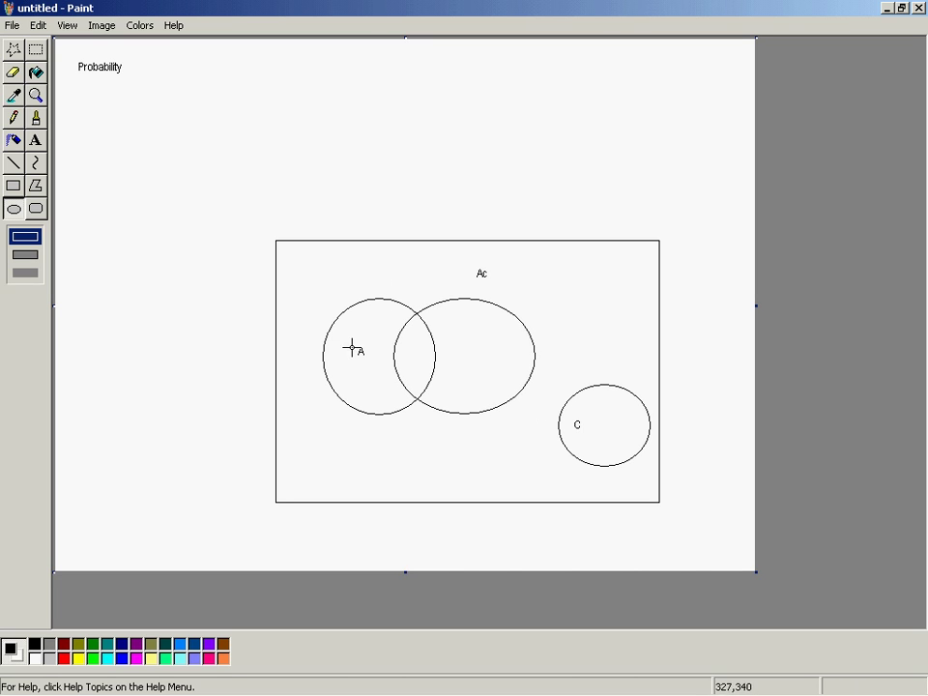
left_click(36, 145)
left_click_drag(461, 342, 502, 370)
type("B")
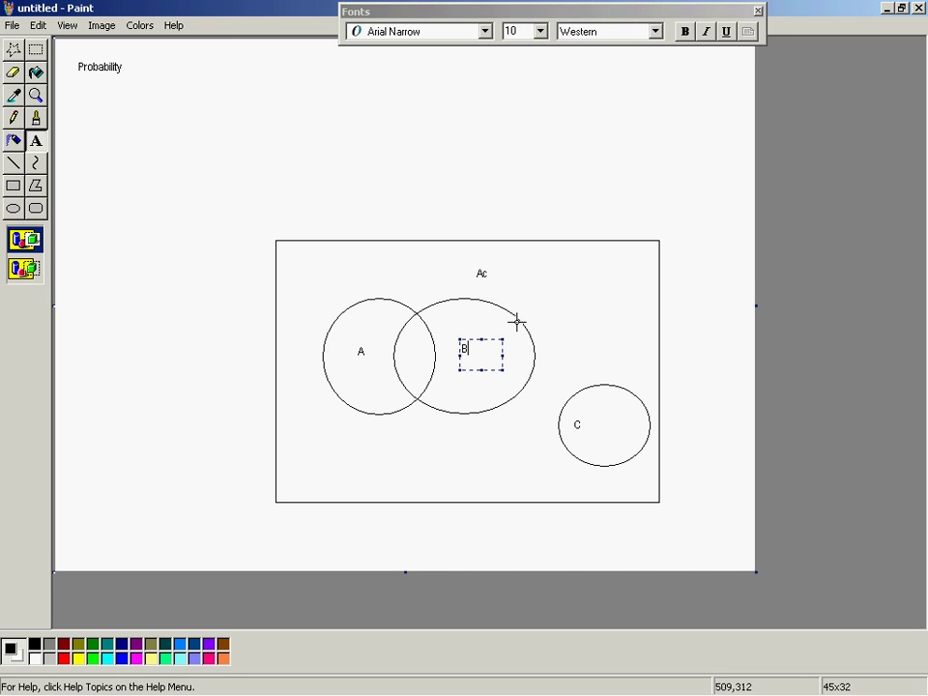
left_click(414, 387)
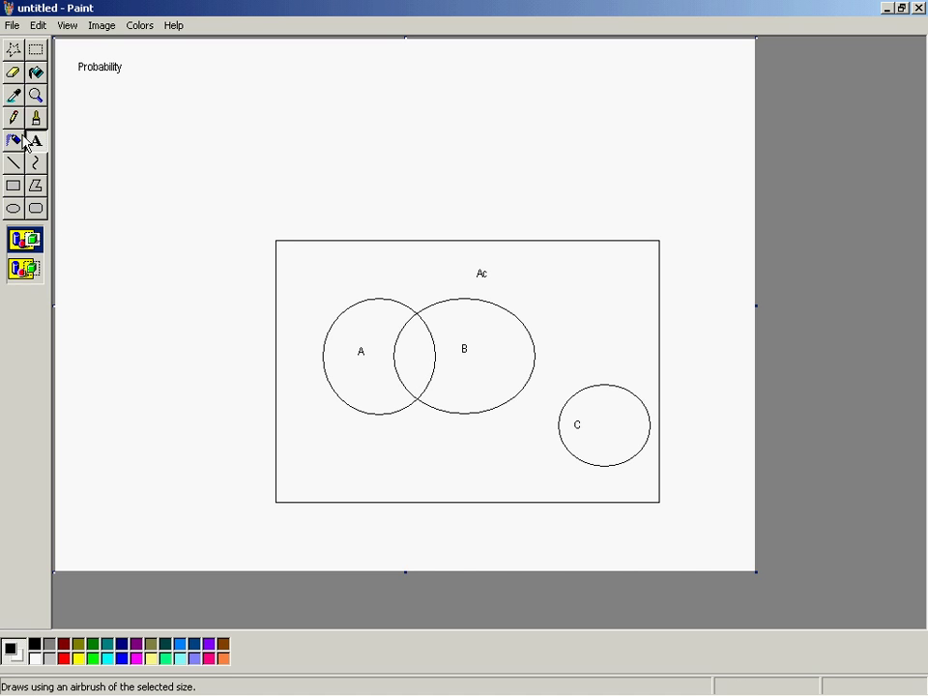
- Fill the overlap between A and B with blue
left_click(36, 73)
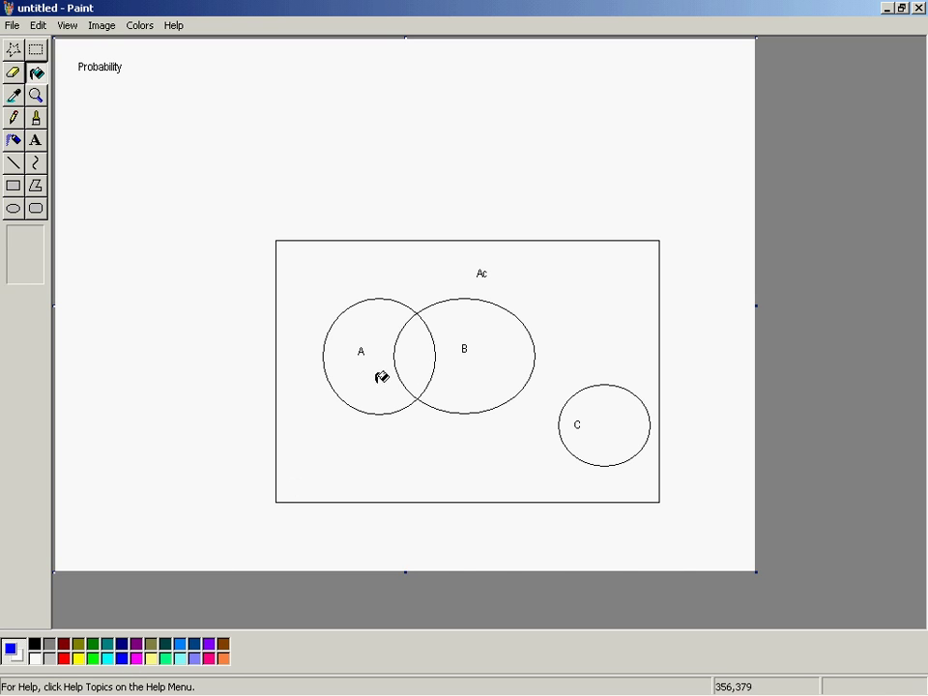
left_click(415, 356)
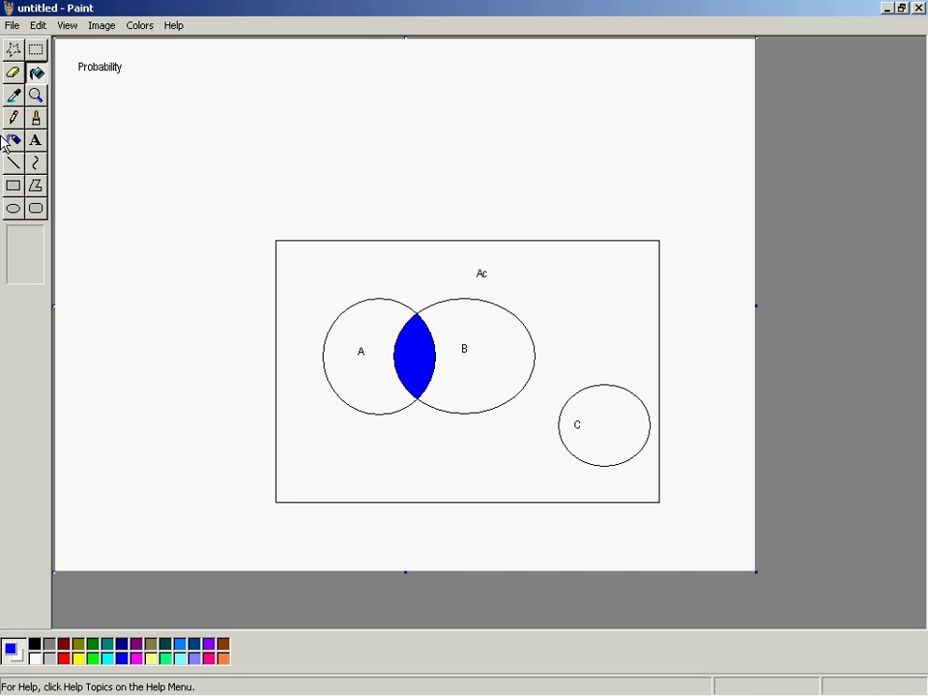
- Add the blue text "union P(AuB)=p(A)+P(B)-p(anB)" below the "Probability" heading, fitted on one line
left_click(38, 141)
left_click_drag(77, 94, 213, 127)
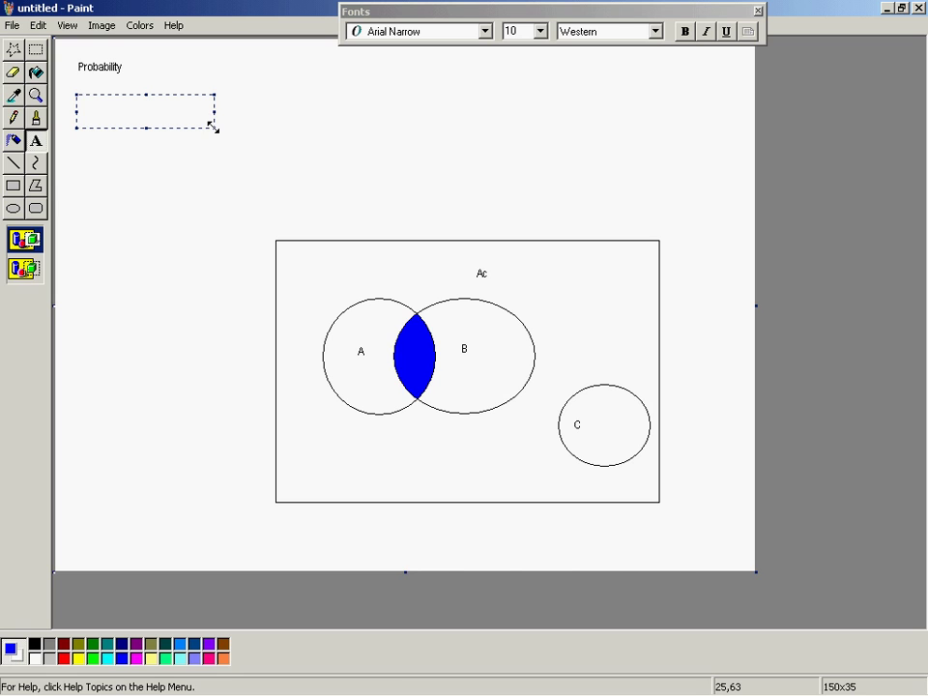
type("union P(AuB)=p(A)+P(B)-p(a")
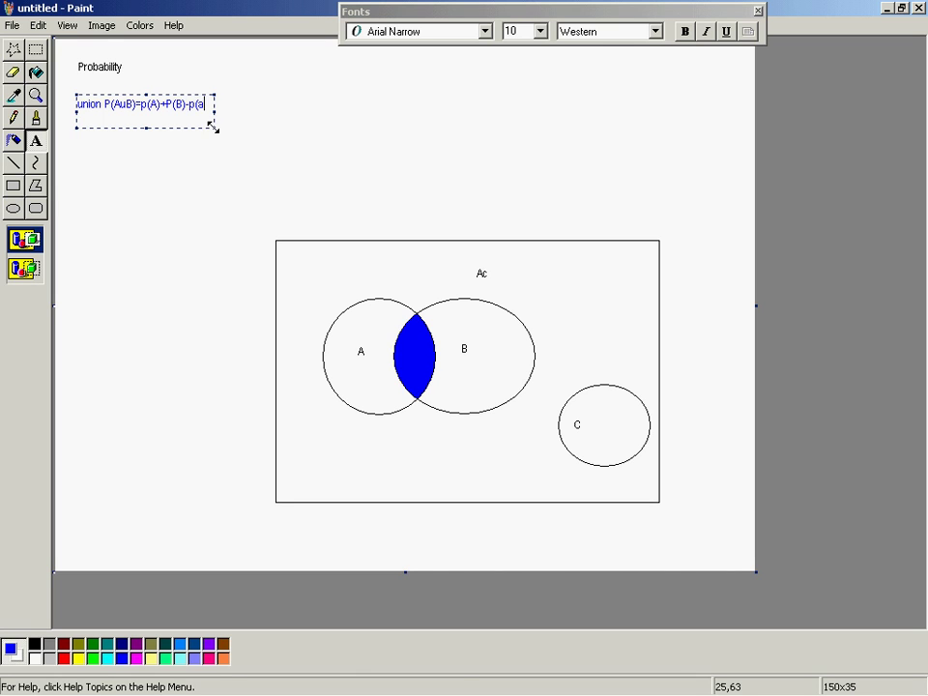
type("nB)")
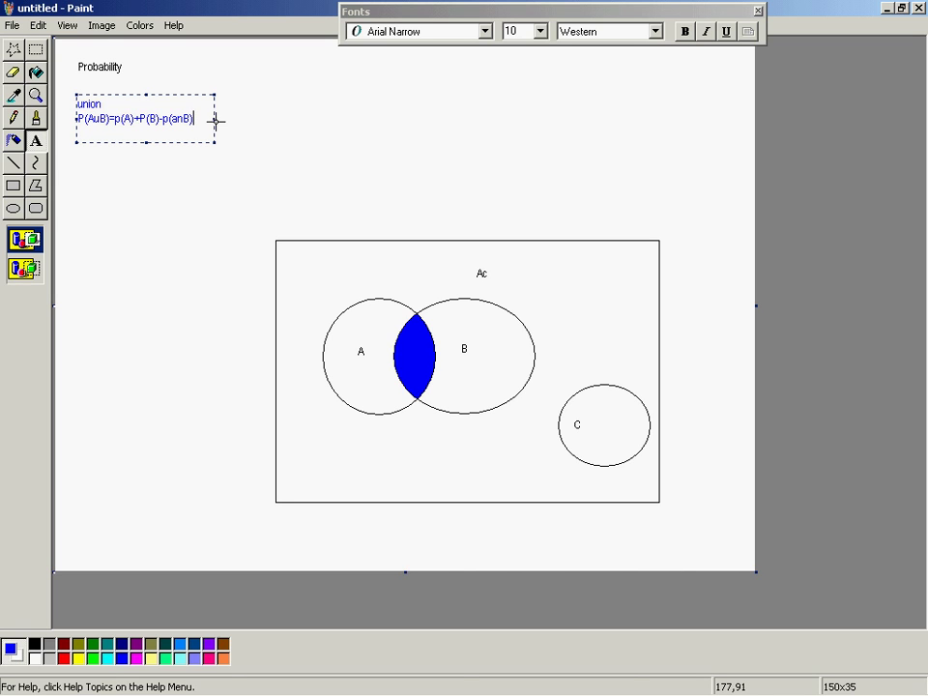
left_click_drag(214, 118, 241, 120)
left_click(265, 118)
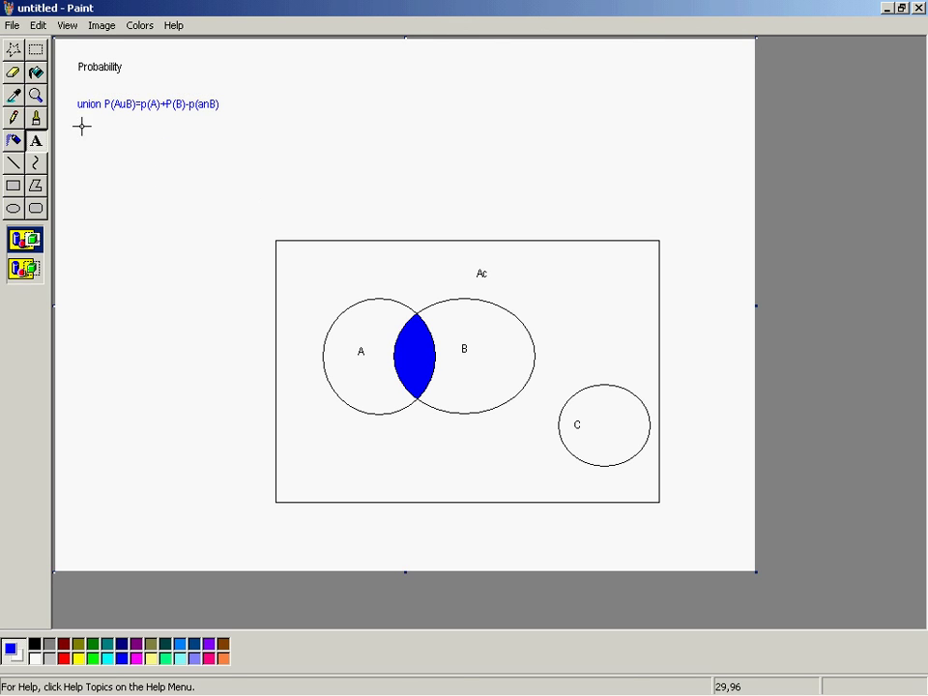
- Add the black text "Conditional Probabilty - Bayes Rule" directly below the union formula
left_click(34, 644)
left_click_drag(79, 120, 336, 156)
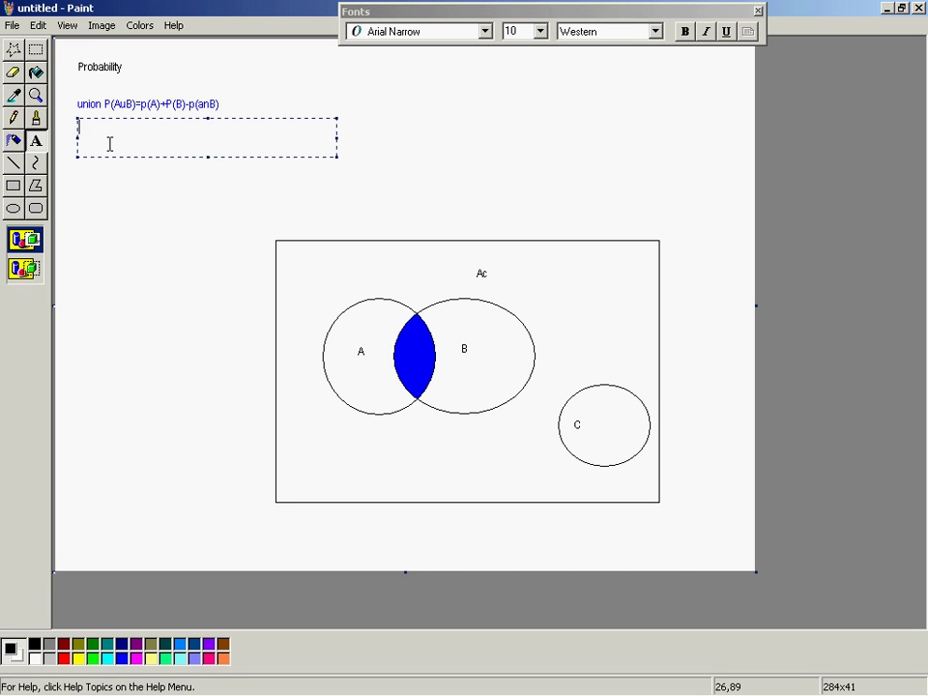
type("Conditional Probability - Bayes Rule")
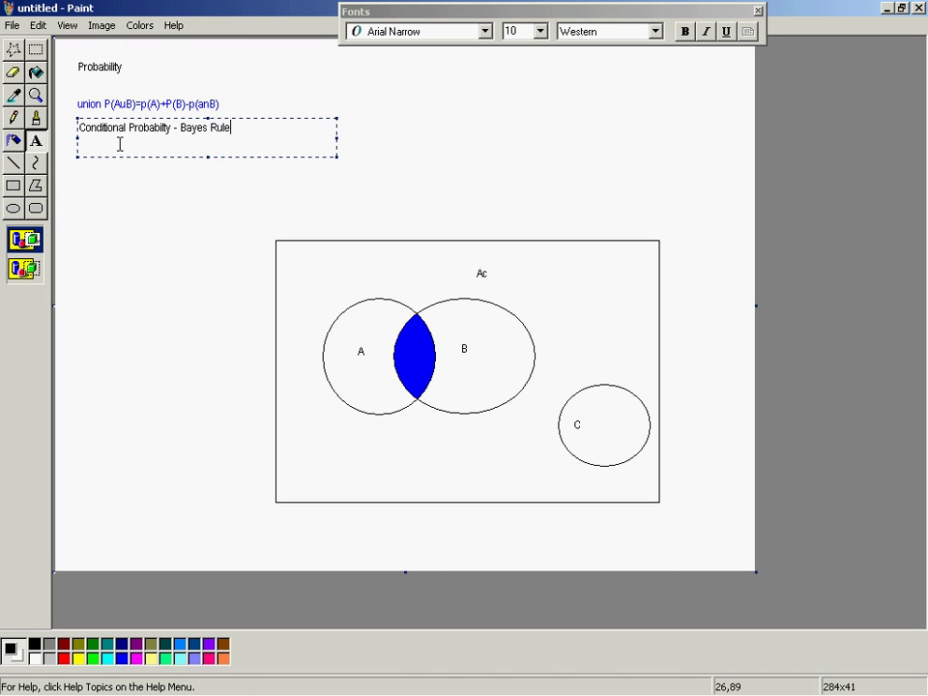
left_click(176, 223)
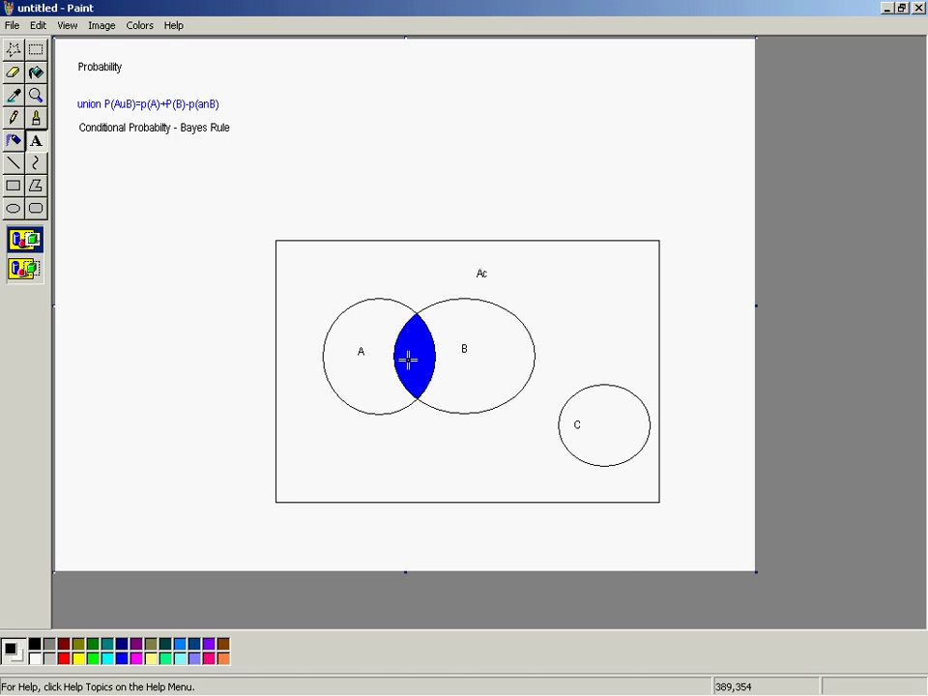
- Add the black text "P(A/B)=P(AnB)/P(B)" directly below the "Conditional Probabilty - Bayes Rule" heading
left_click(35, 141)
left_click_drag(91, 147, 378, 200)
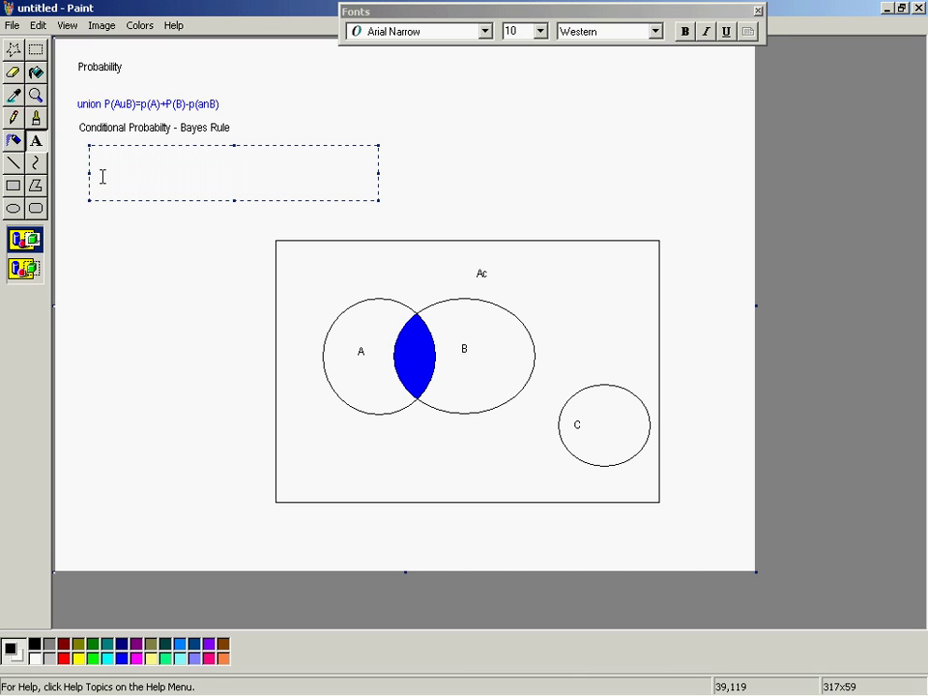
type("P(")
type("A/B)=")
type("P(AnB)/P")
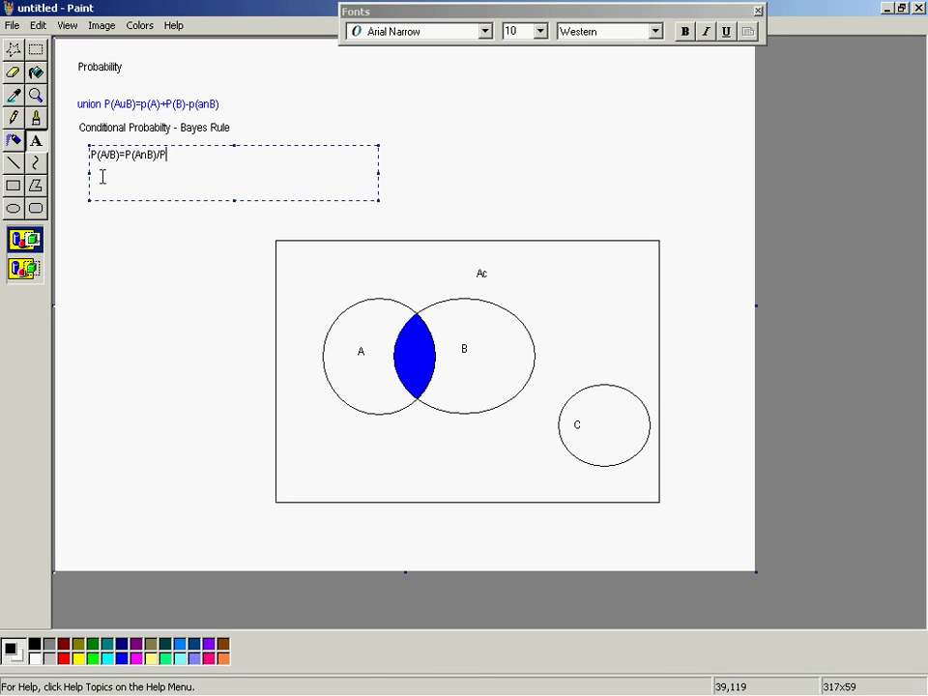
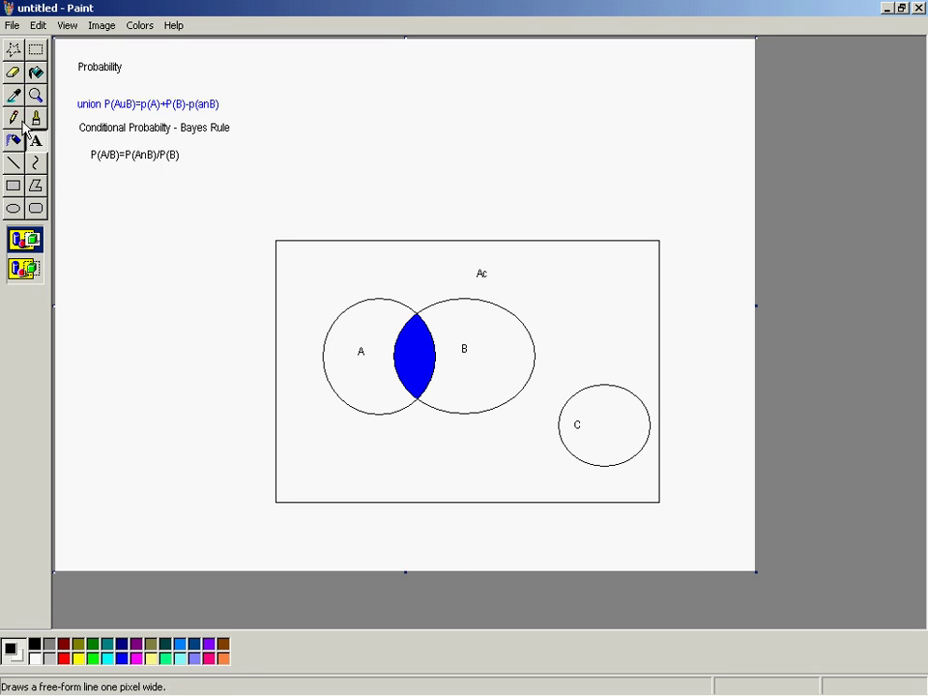
- Add two text lines below the conditional probability formula: "INDEPENDENCE= P(A)=P(A/B)" and "P(A)=P(AnB)/P(B) P(AnB)=P(A)*p(B)"
left_click(36, 140)
mouse_move(84, 177)
left_mouse_down()
mouse_move(99, 214)
mouse_move(313, 214)
left_mouse_up()
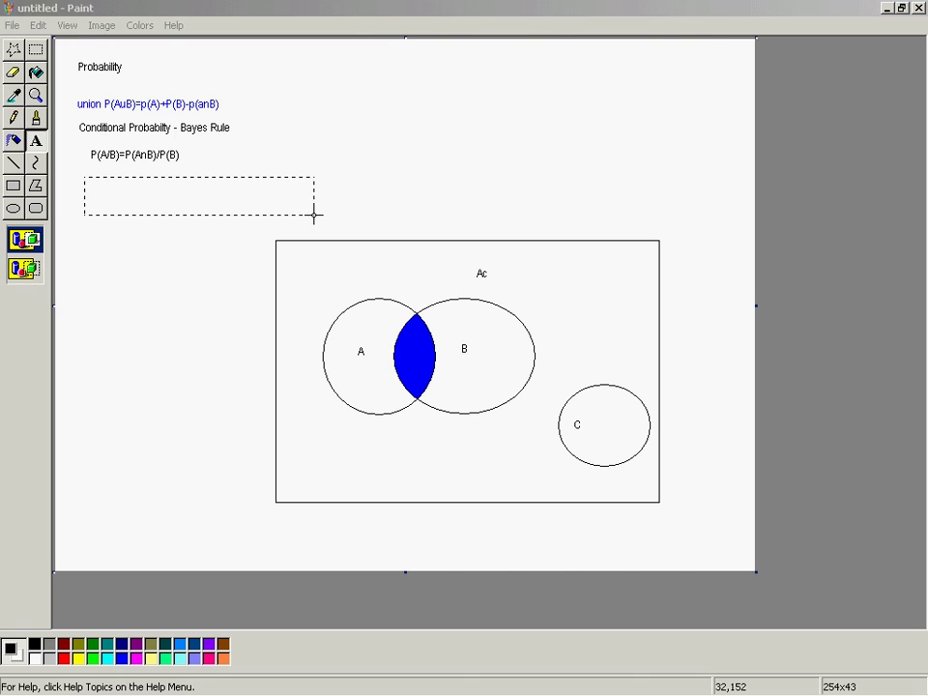
type("INDEPENDENCE=")
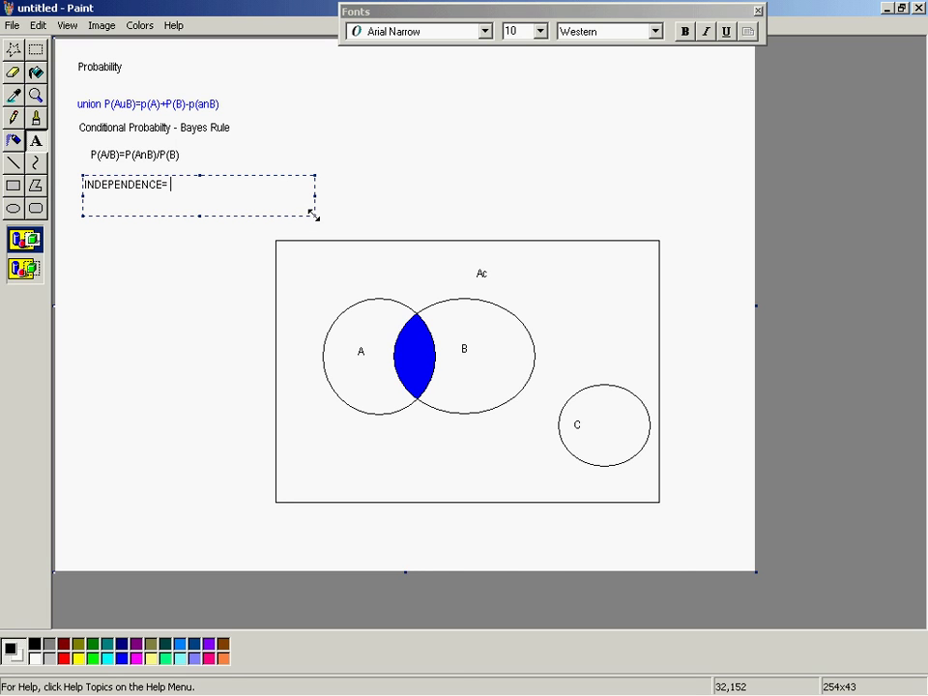
type("P(A)=P(A/B)")
key("Return")
type("P(A)=P(A")
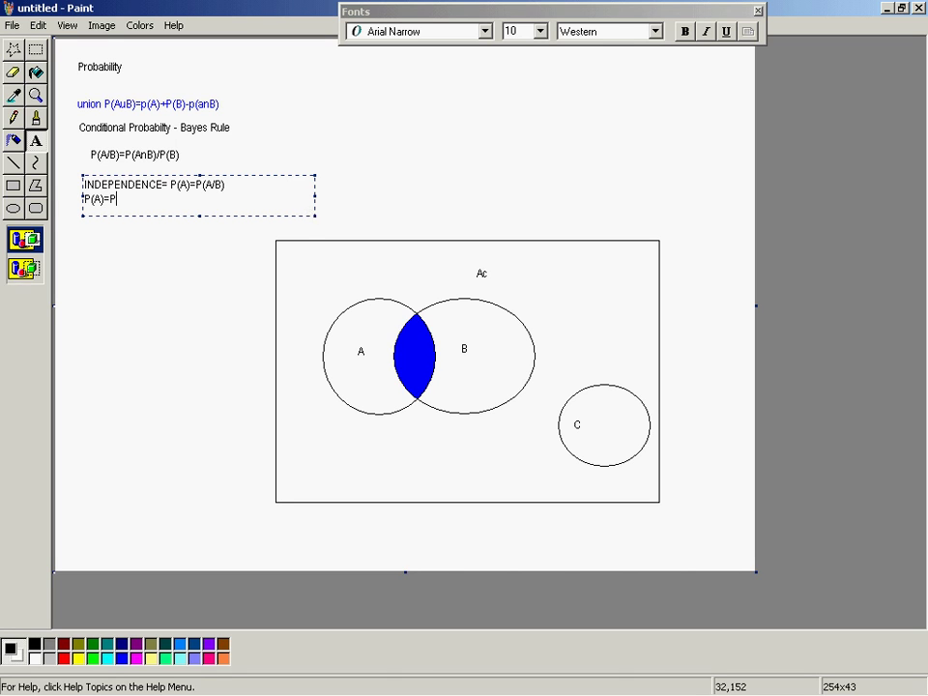
type("nB)/P(B)        P(AnB)=P(A)*p(B)")
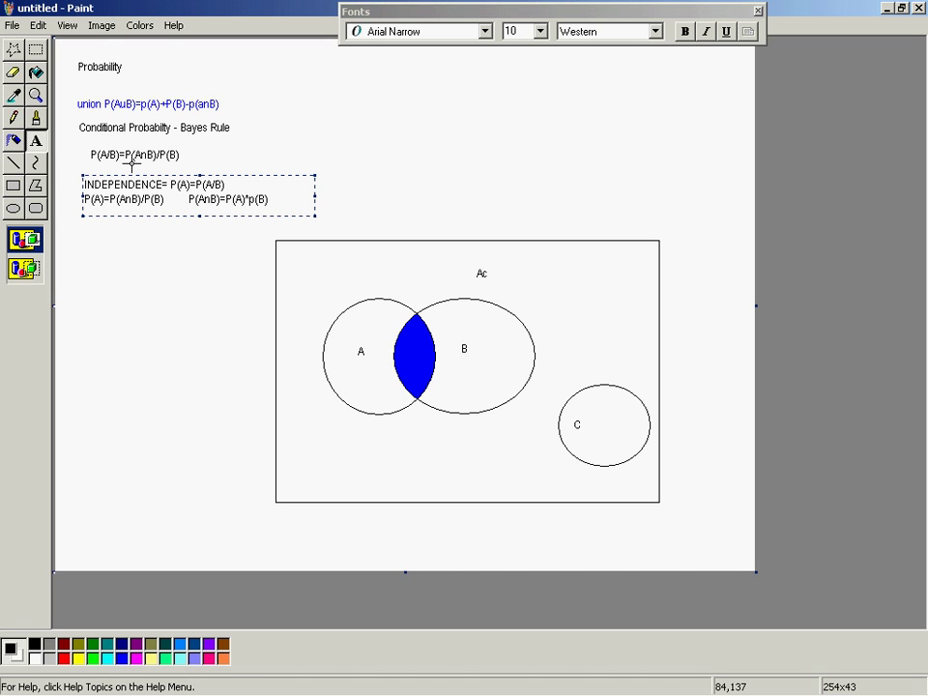
left_click(294, 139)
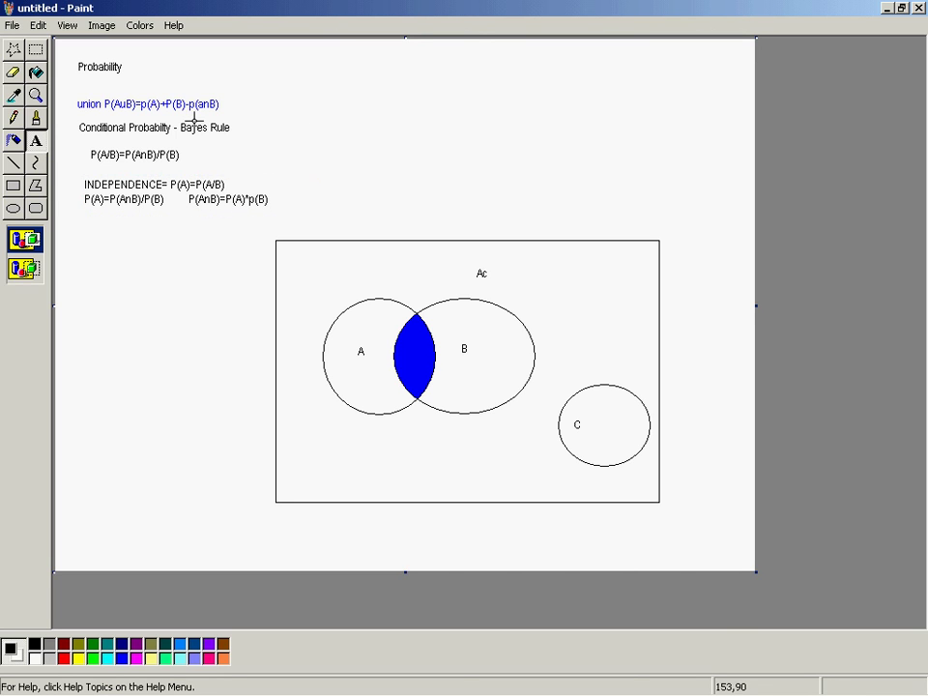
- Add the black heading "Theorom of Total Probability" in the empty area to the right of the "Probability" heading
left_click_drag(344, 64, 605, 122)
type("Theory o")
key("BackSpace")
key("BackSpace")
key("BackSpace")
type("of")
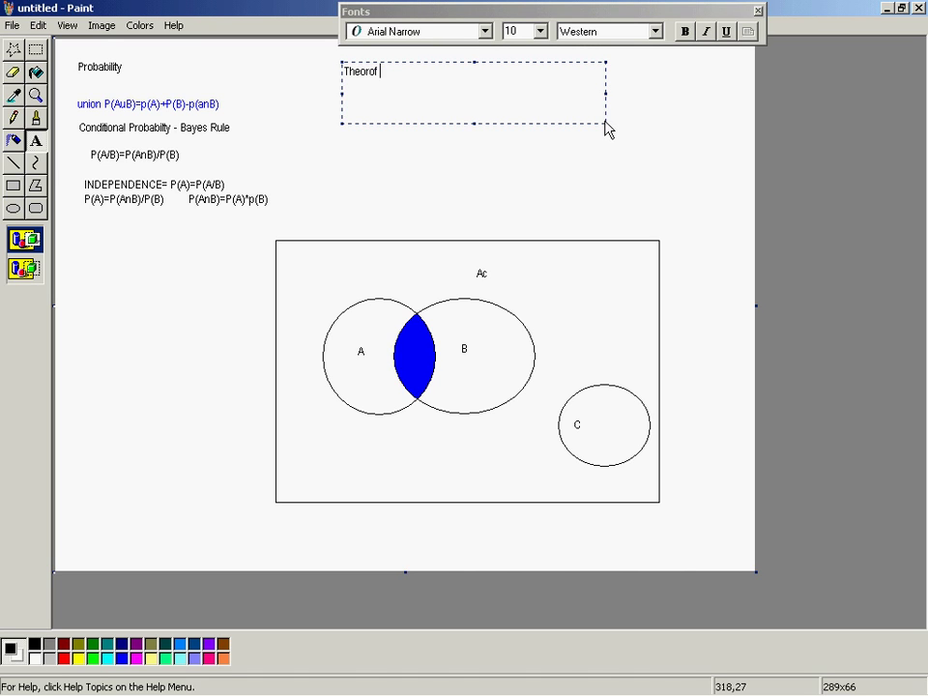
key("BackSpace")
key("BackSpace")
type("m of Total Probability")
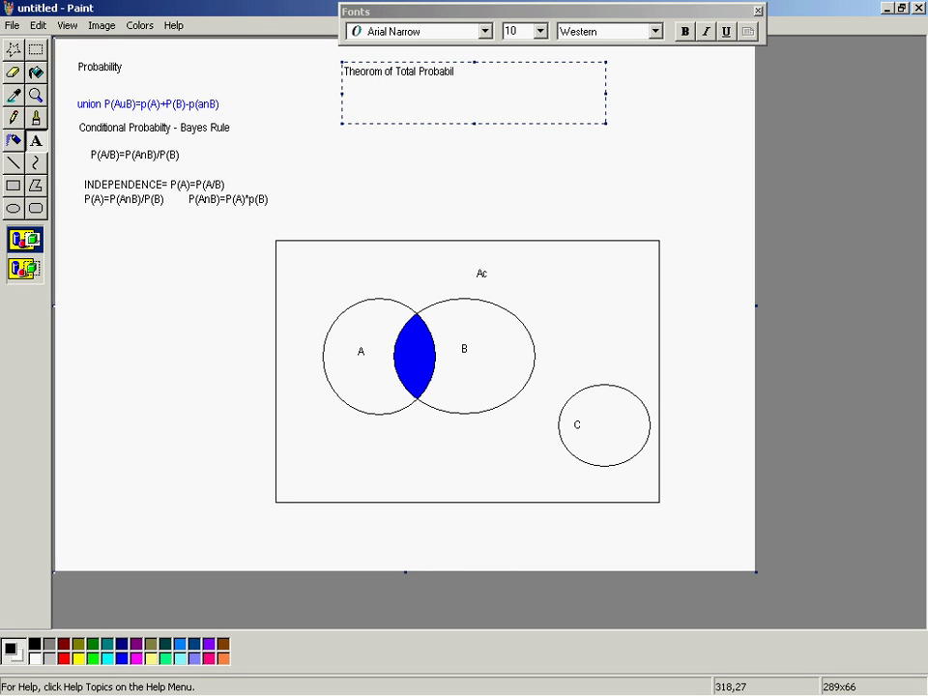
left_click(539, 148)
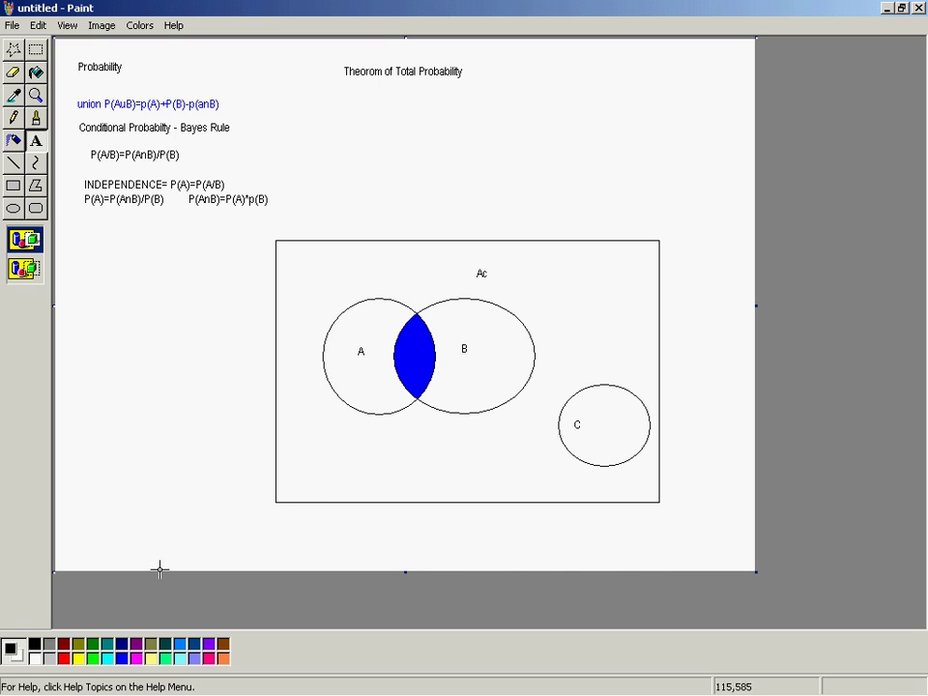
- Fill the part of ellipse B outside the overlap with yellow
left_click(37, 74)
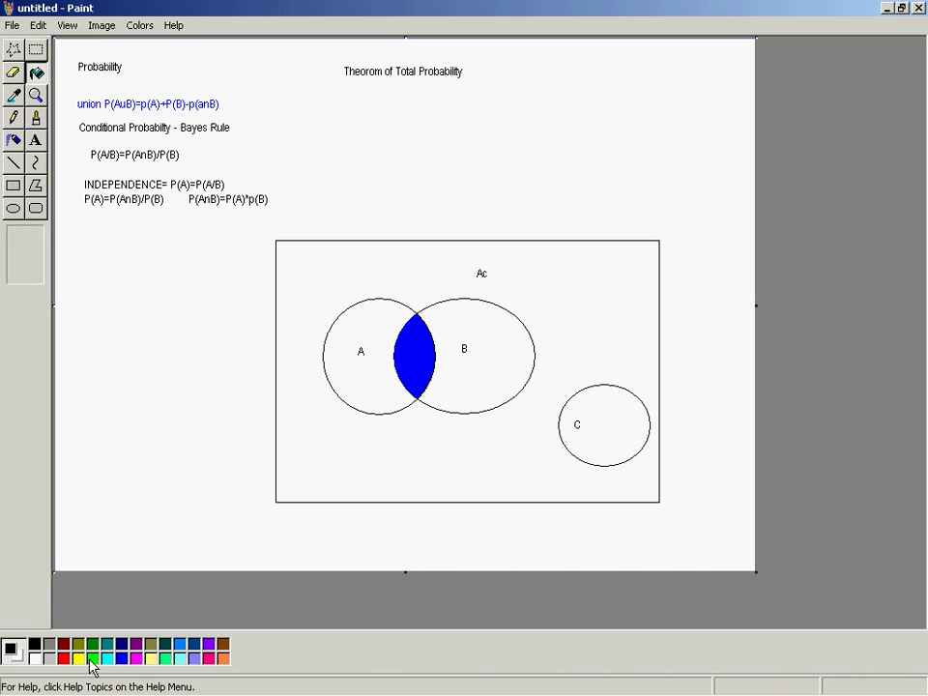
left_click(79, 659)
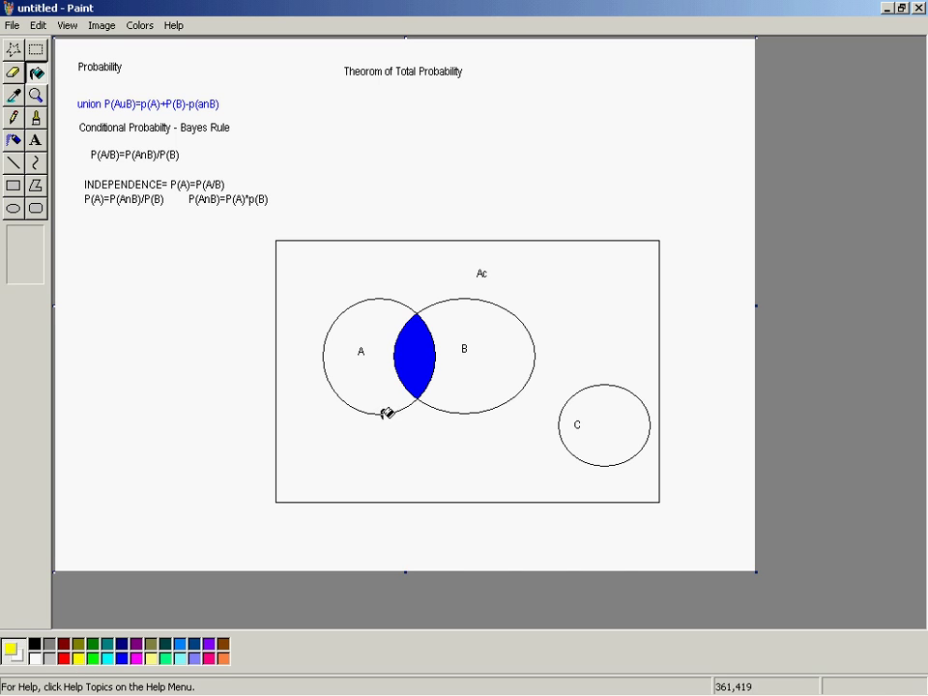
left_click(467, 377)
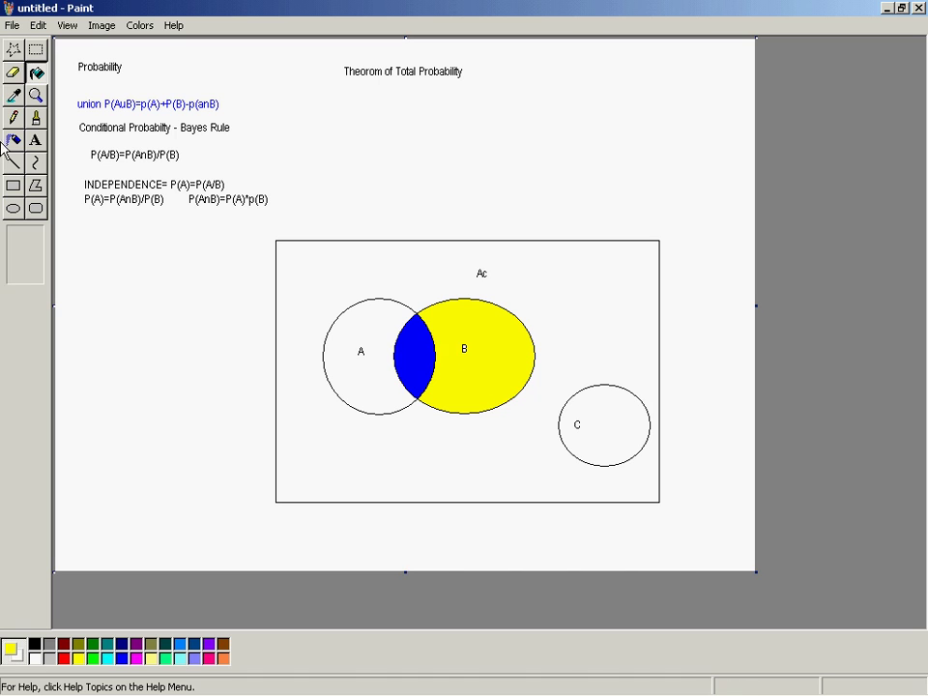
- Add the black text "P(B)=P(AnB)+P(BnAc)" in a wide text box below the "Theorom of Total Probability" heading
left_click(35, 140)
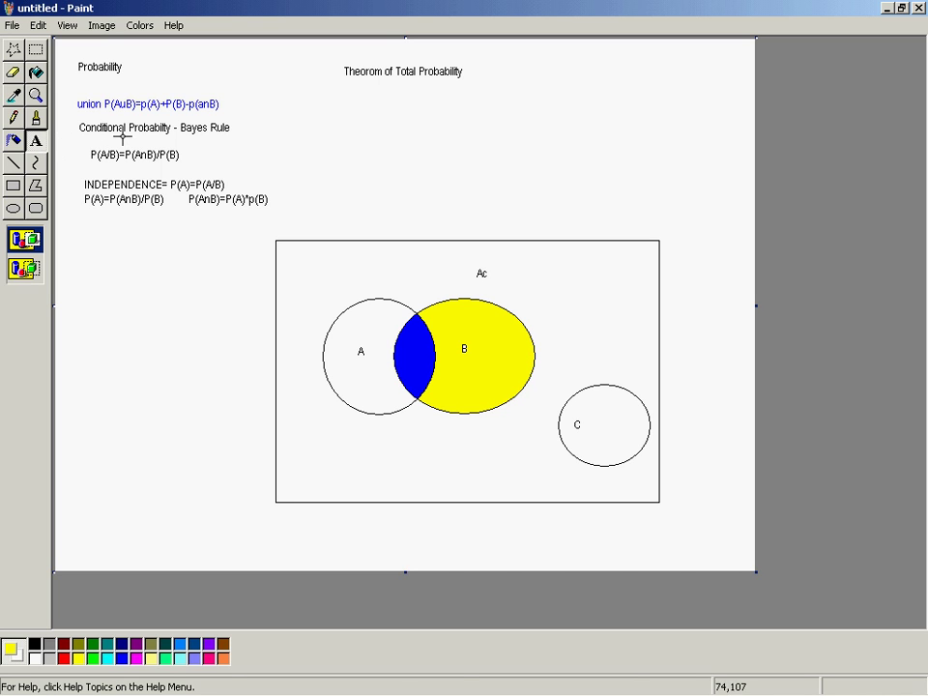
left_click_drag(327, 89, 683, 186)
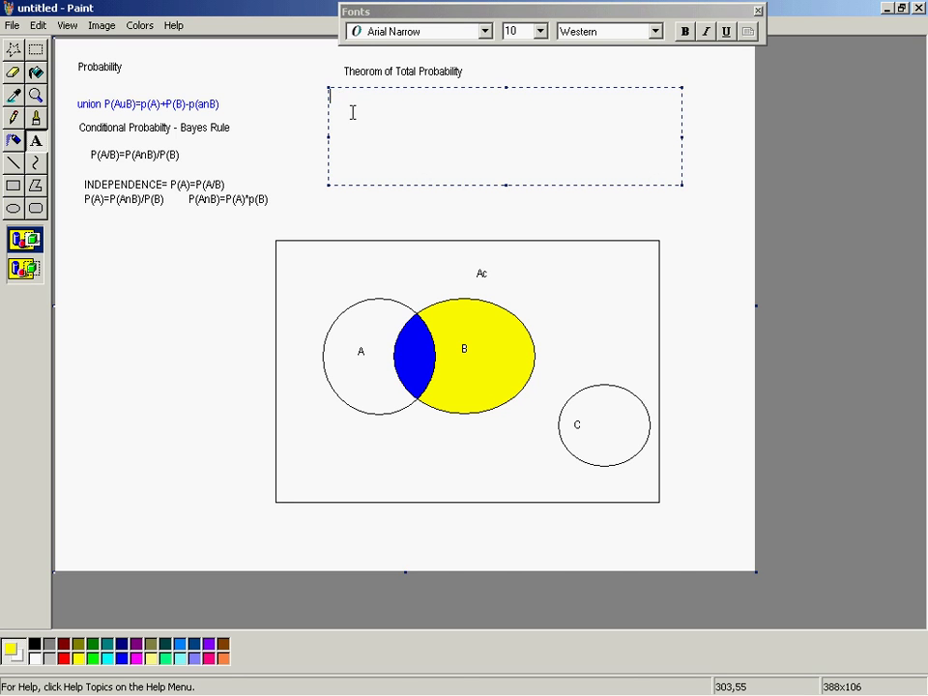
mouse_move(75, 669)
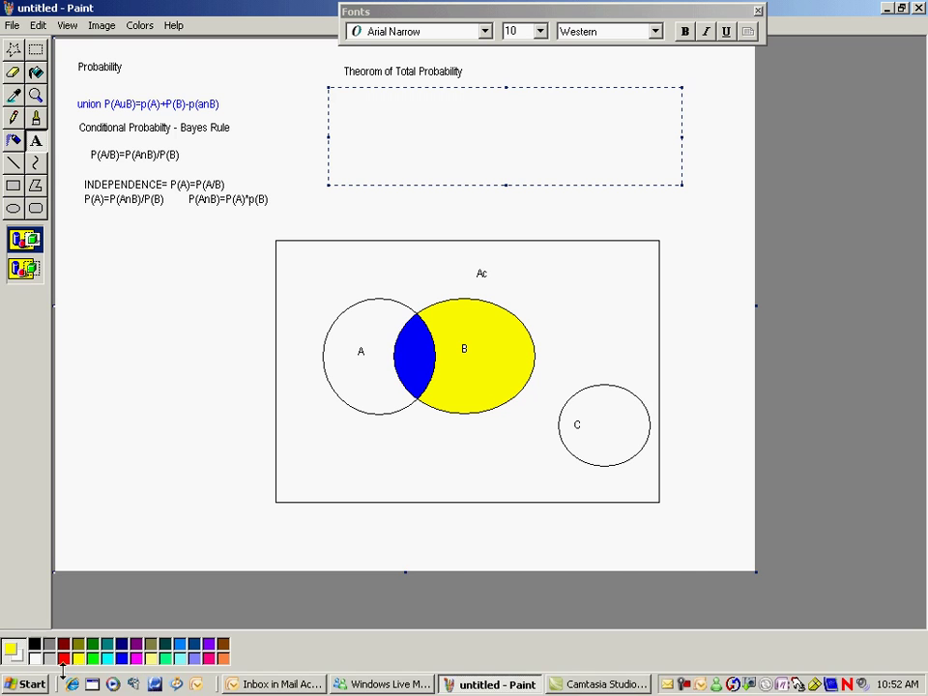
left_click(34, 644)
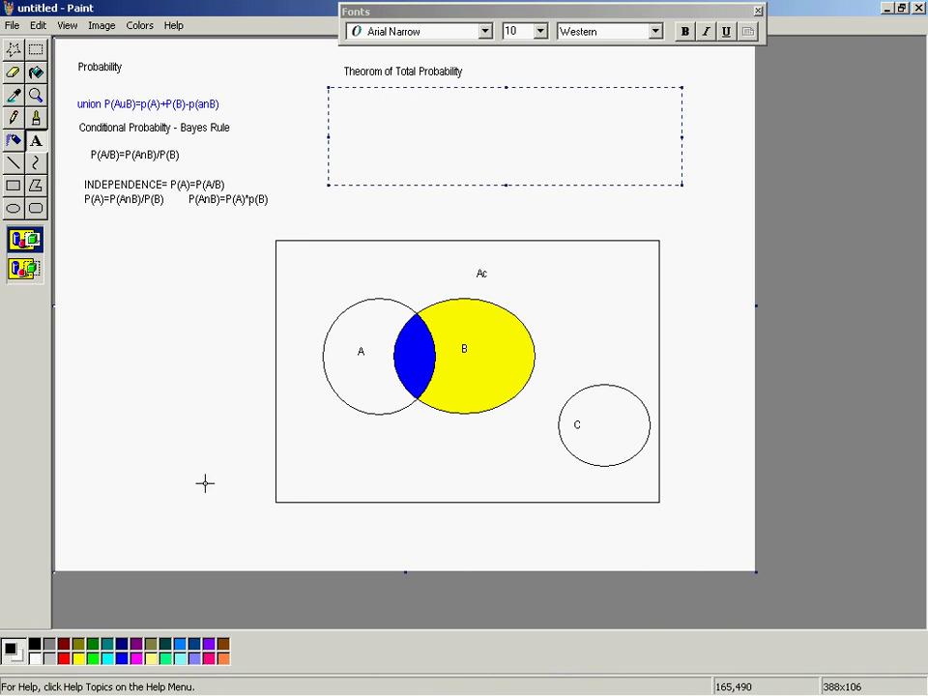
type("P(B)=P")
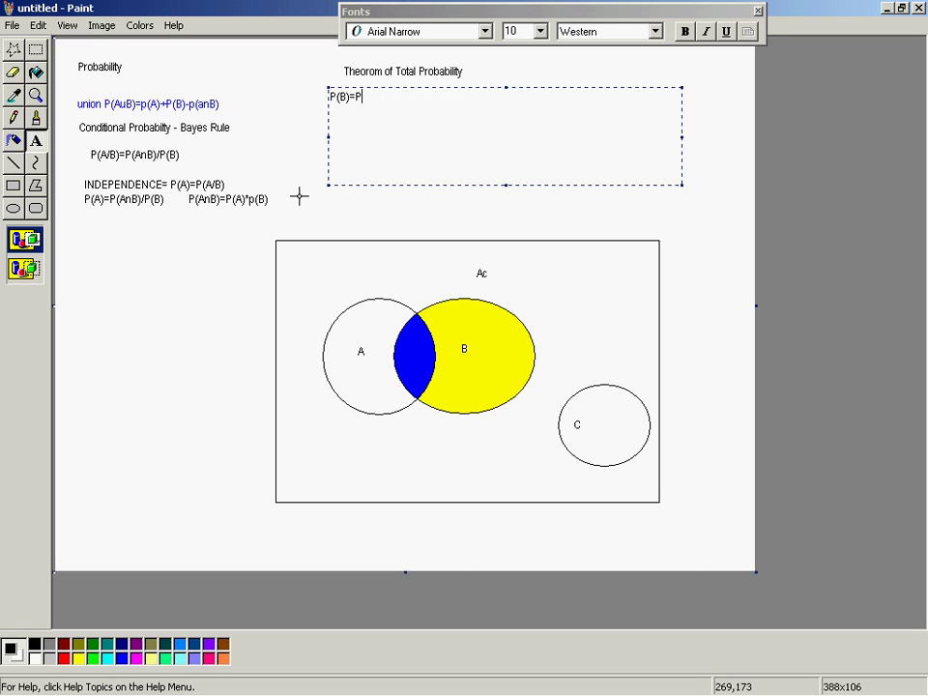
type("(AnB)+P(BnAc)")
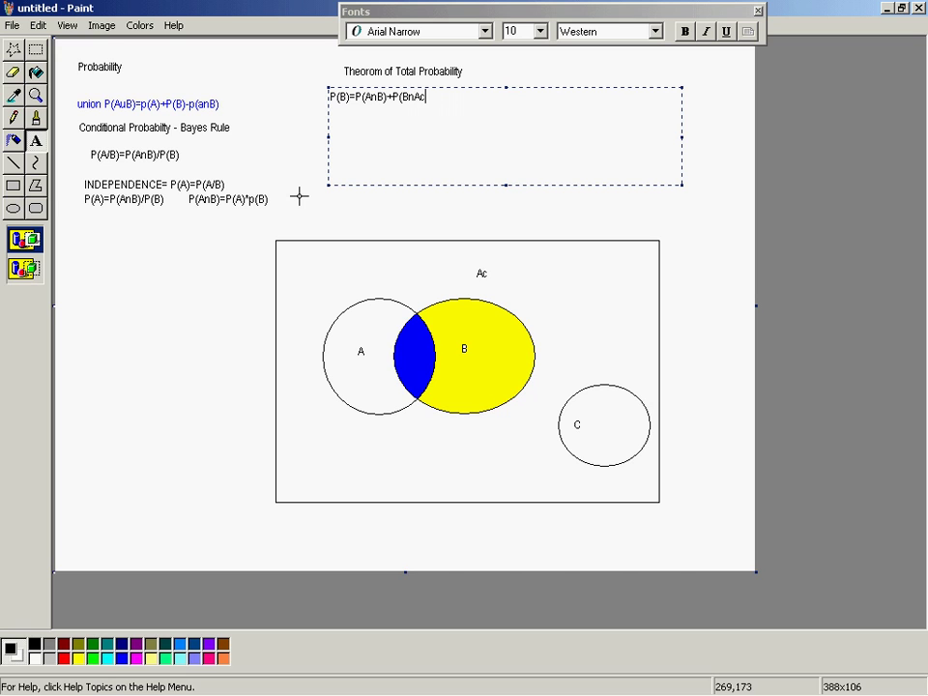